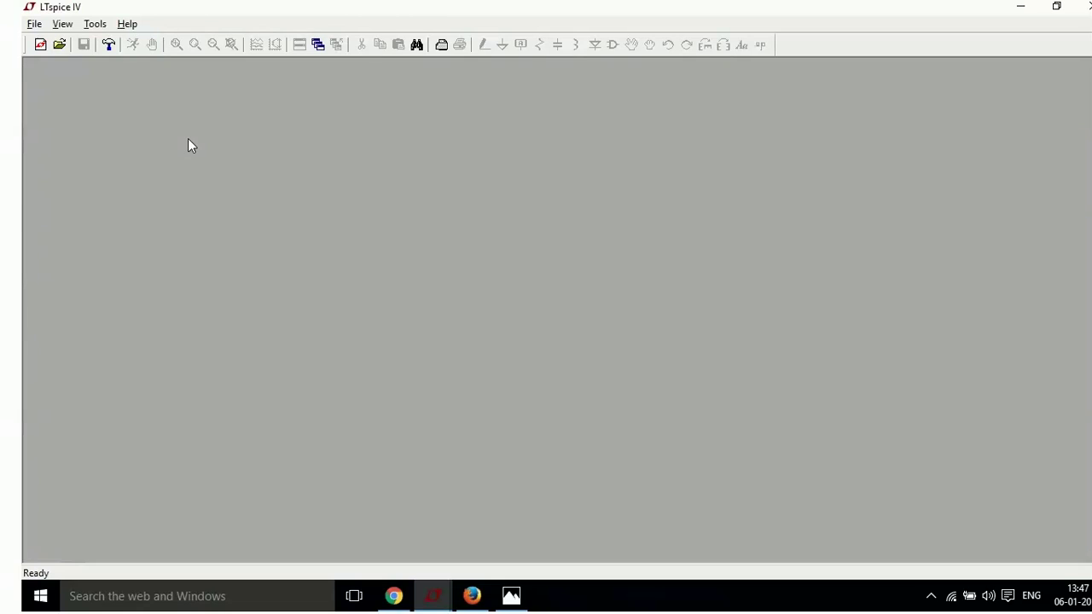
# Start a new schematic and place two vertical inductors side by side, mirroring the second so the coils face each other.
pyautogui.click(40, 44)
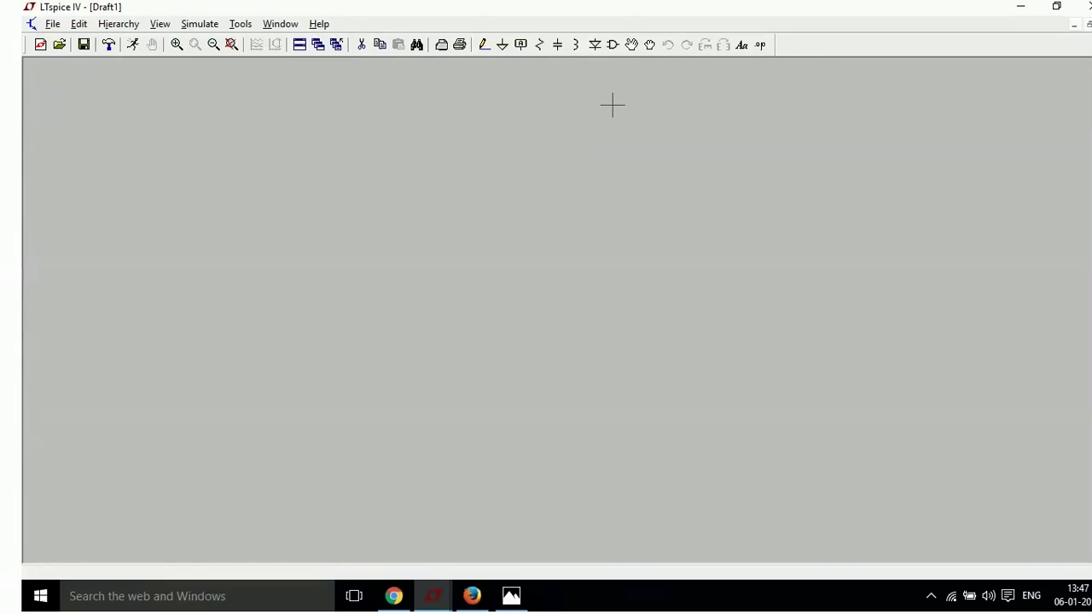
pyautogui.click(575, 46)
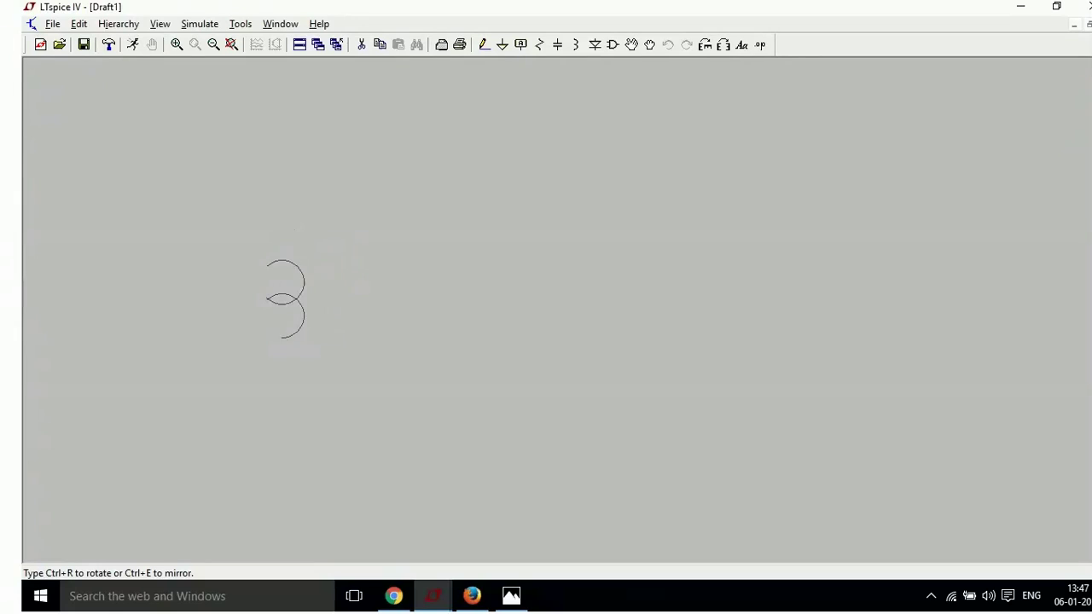
pyautogui.click(267, 278)
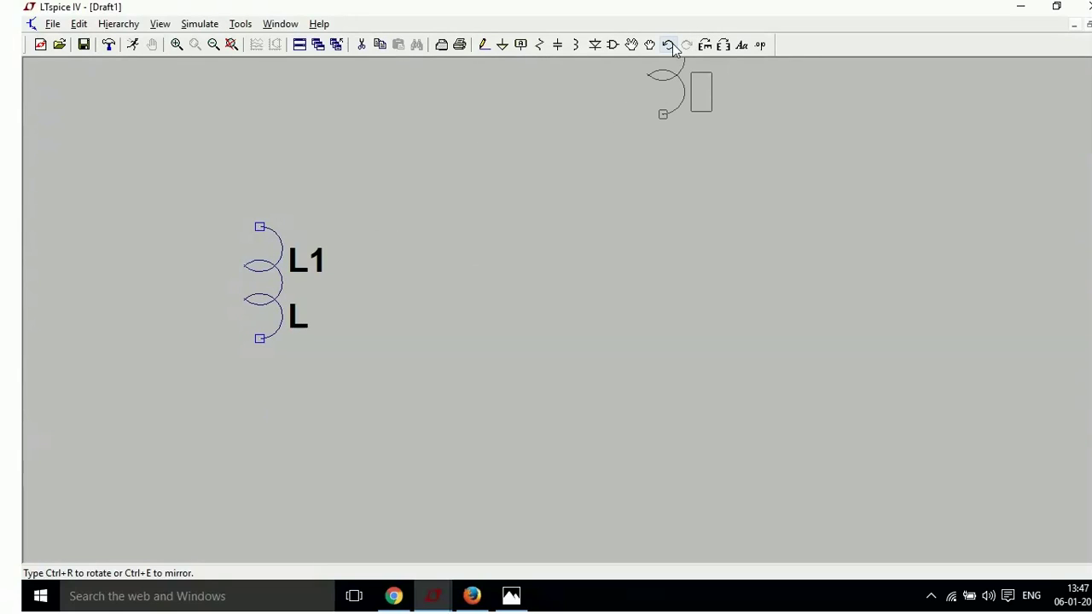
pyautogui.click(721, 48)
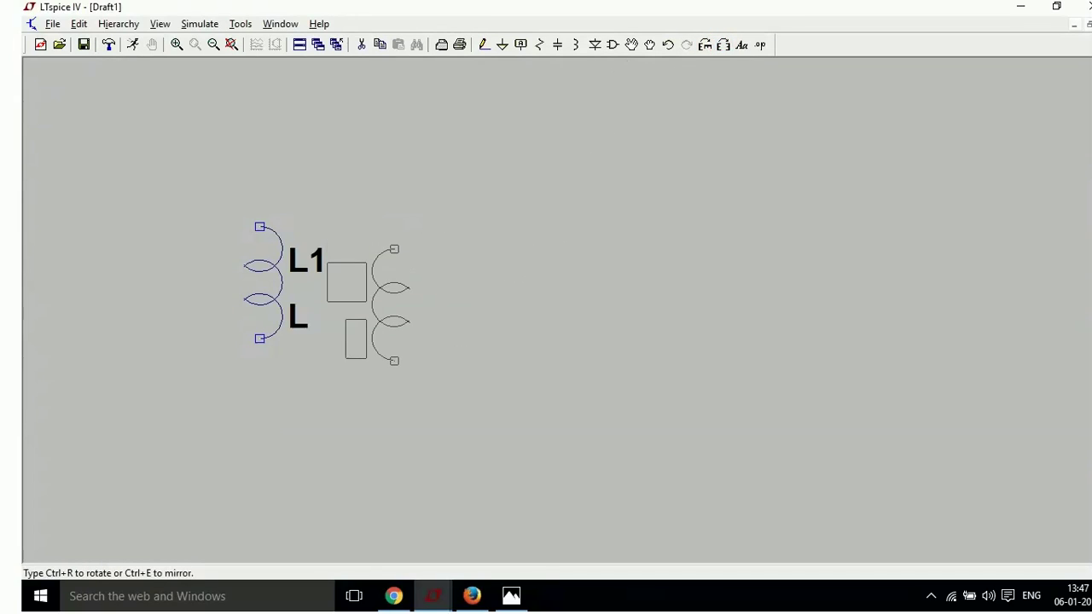
pyautogui.click(371, 227)
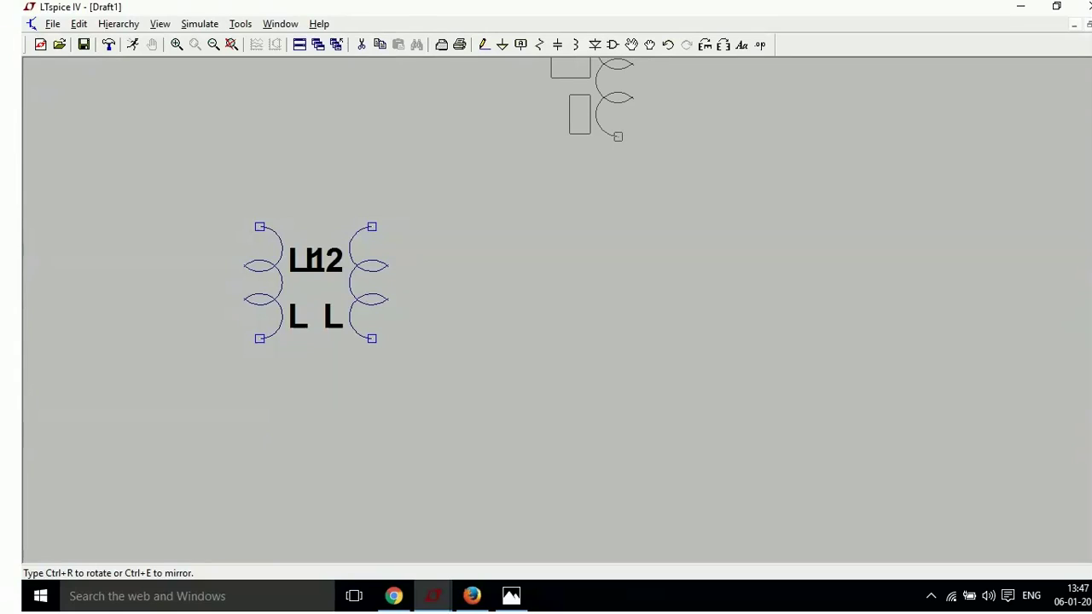
# Place four upward-pointing diodes in a two-by-two arrangement to the right of the inductors.
pyautogui.click(595, 45)
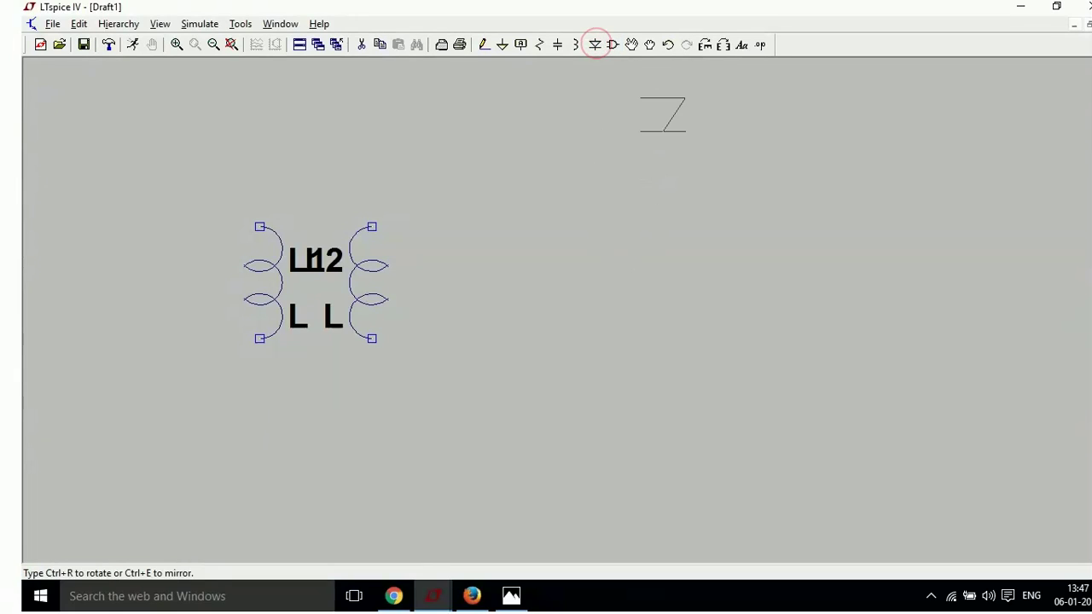
pyautogui.click(708, 45)
pyautogui.click(708, 45)
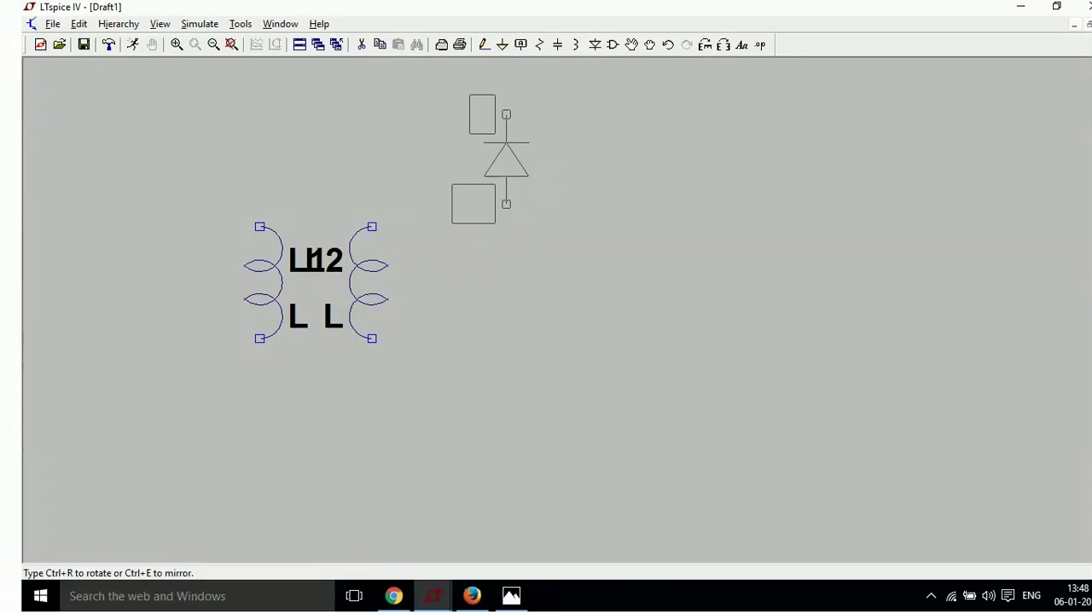
pyautogui.click(515, 168)
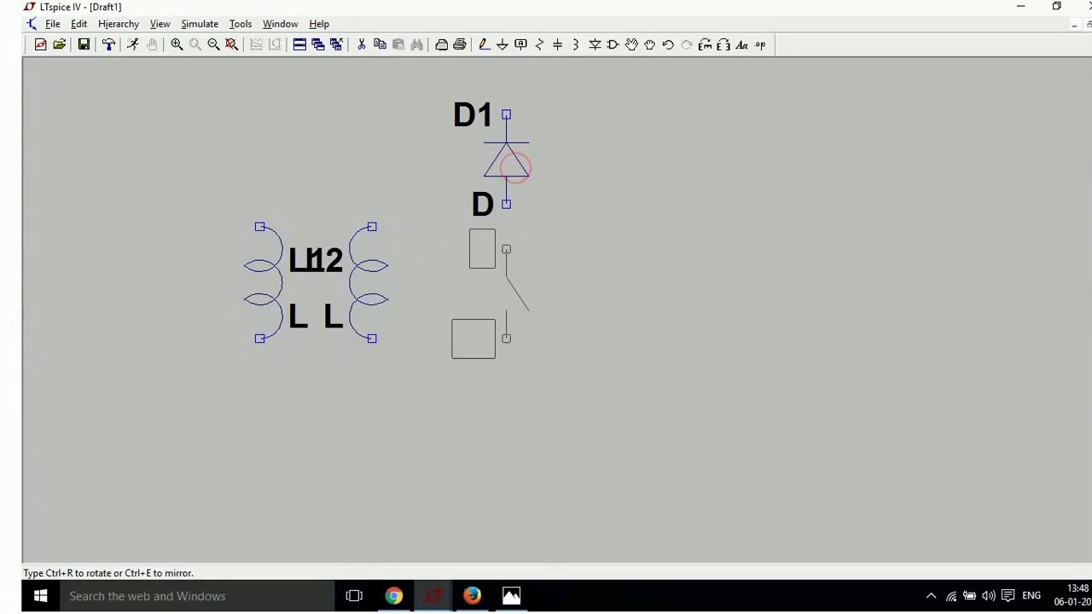
pyautogui.click(516, 301)
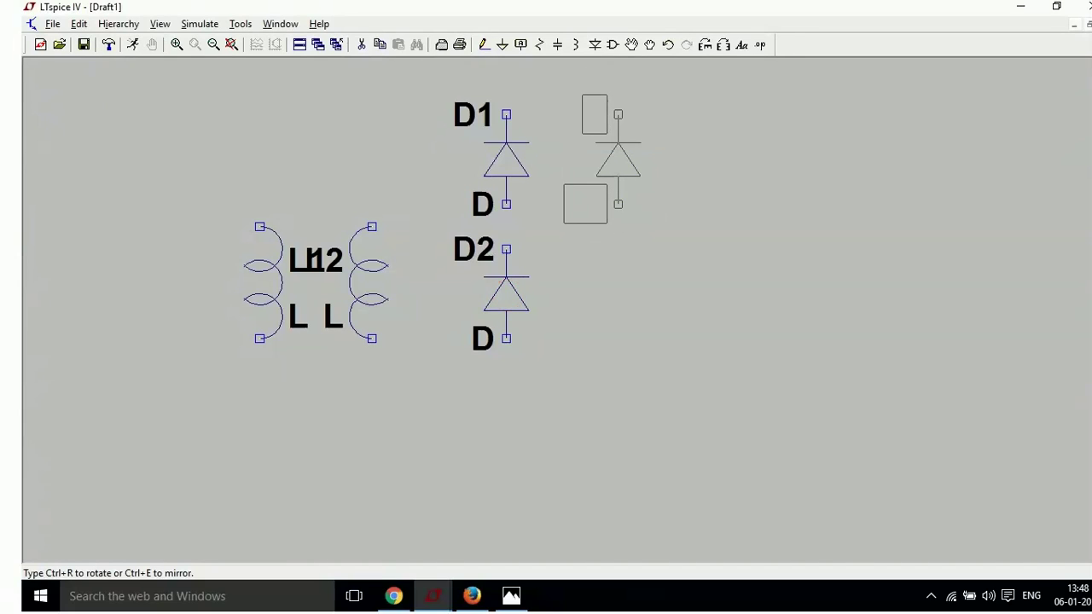
pyautogui.click(626, 167)
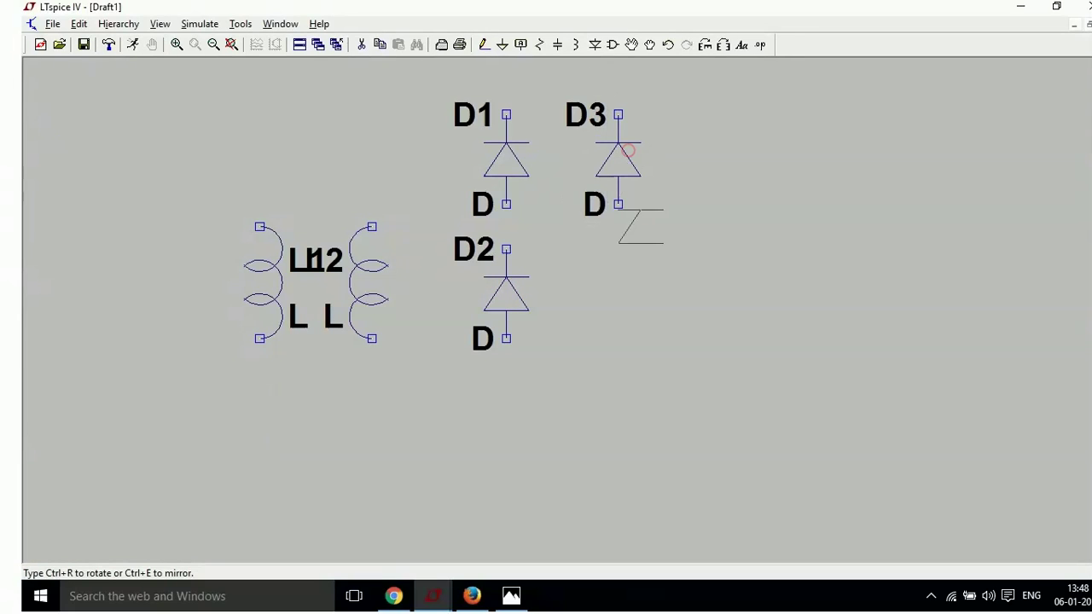
pyautogui.click(626, 300)
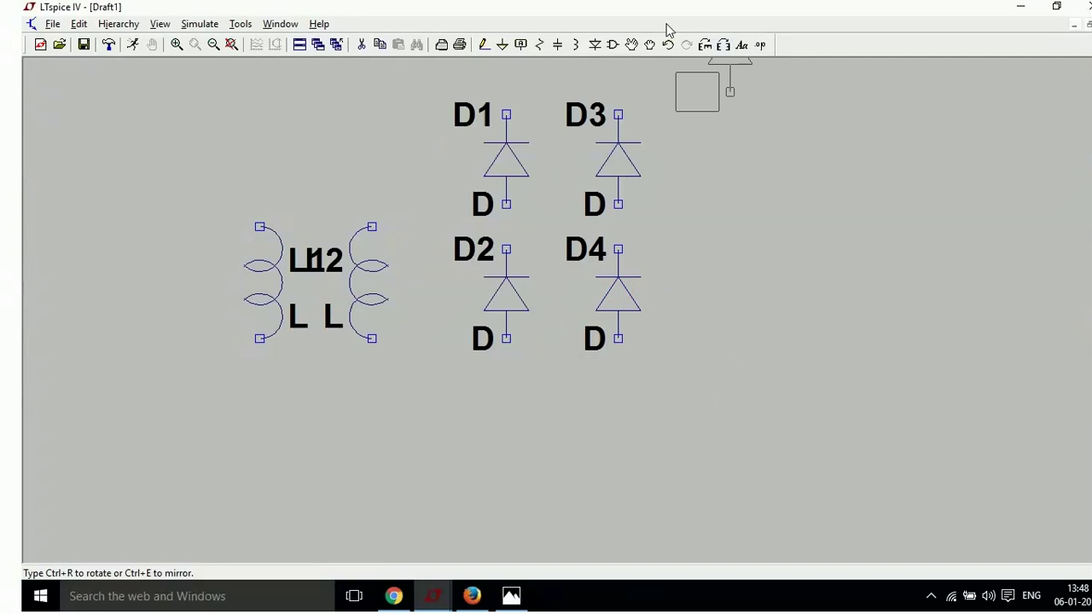
# Place a vertical resistor to the right of the diodes and a voltage source to the left of inductor L1.
pyautogui.click(539, 44)
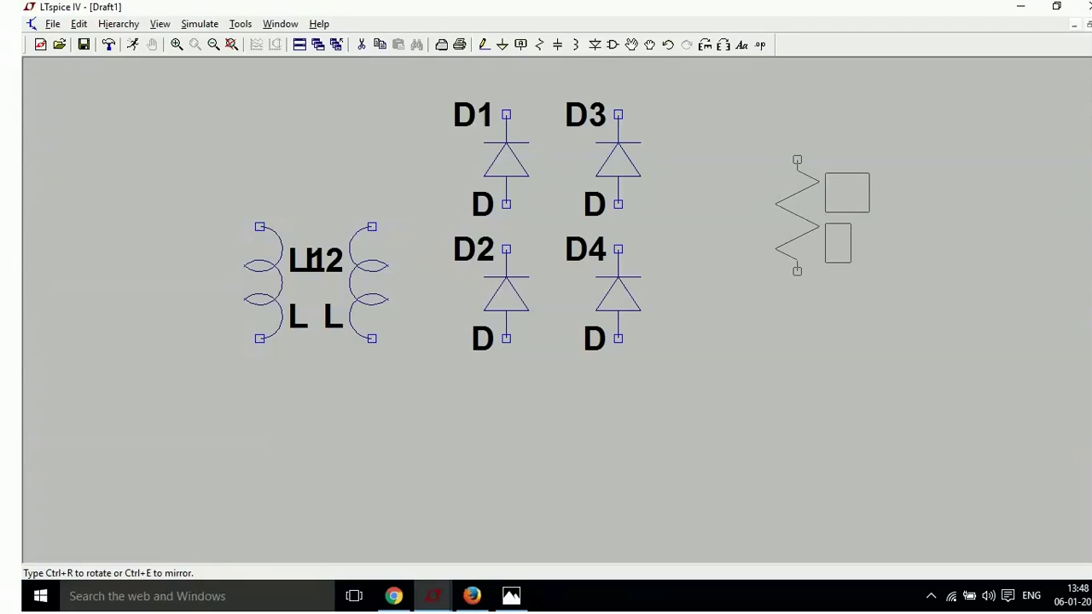
pyautogui.click(797, 213)
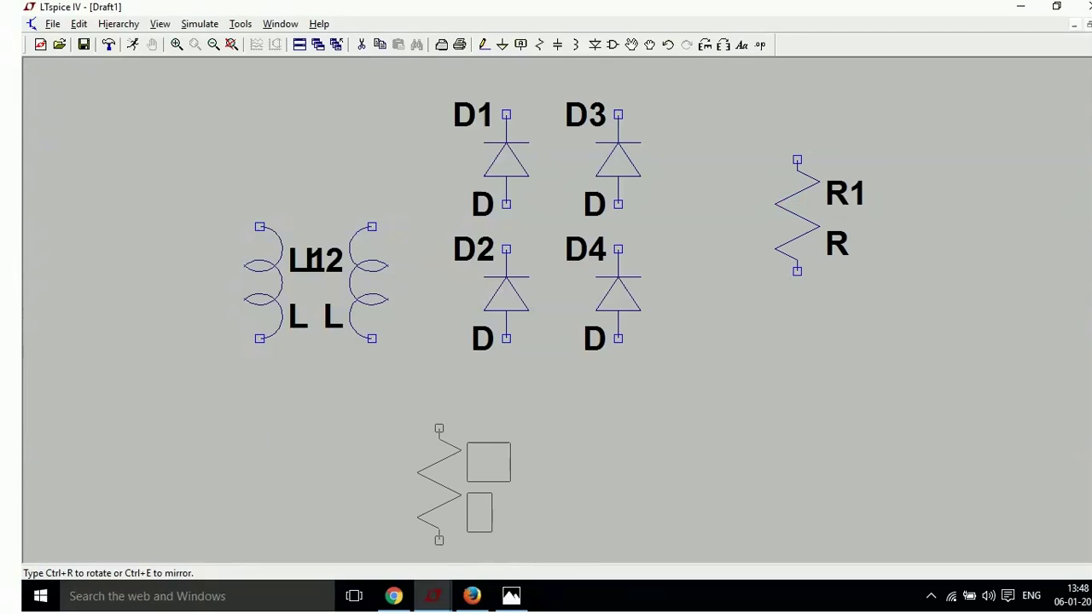
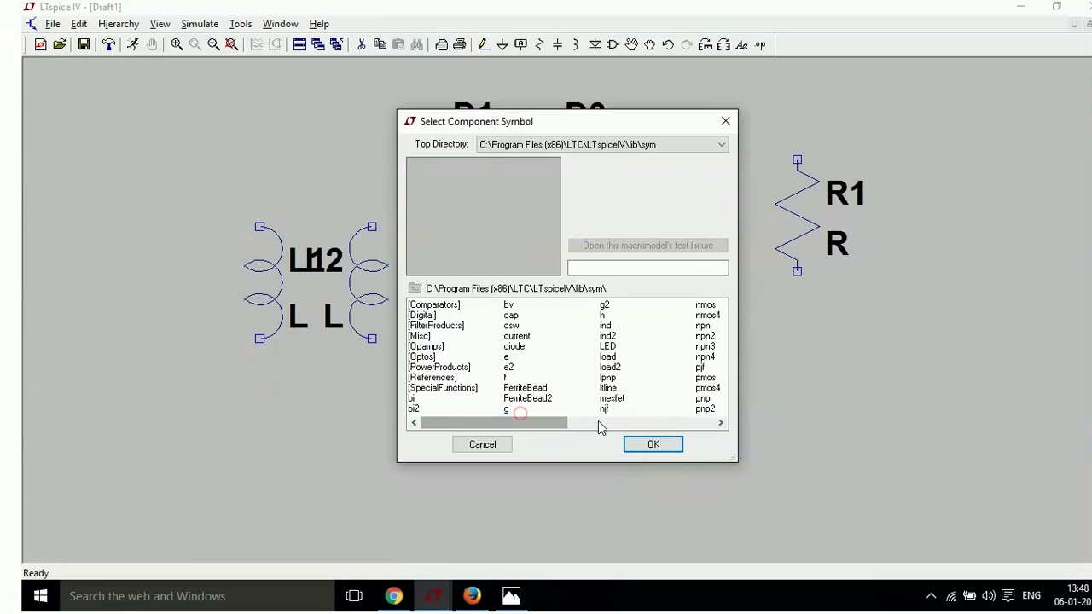
pyautogui.click(719, 425)
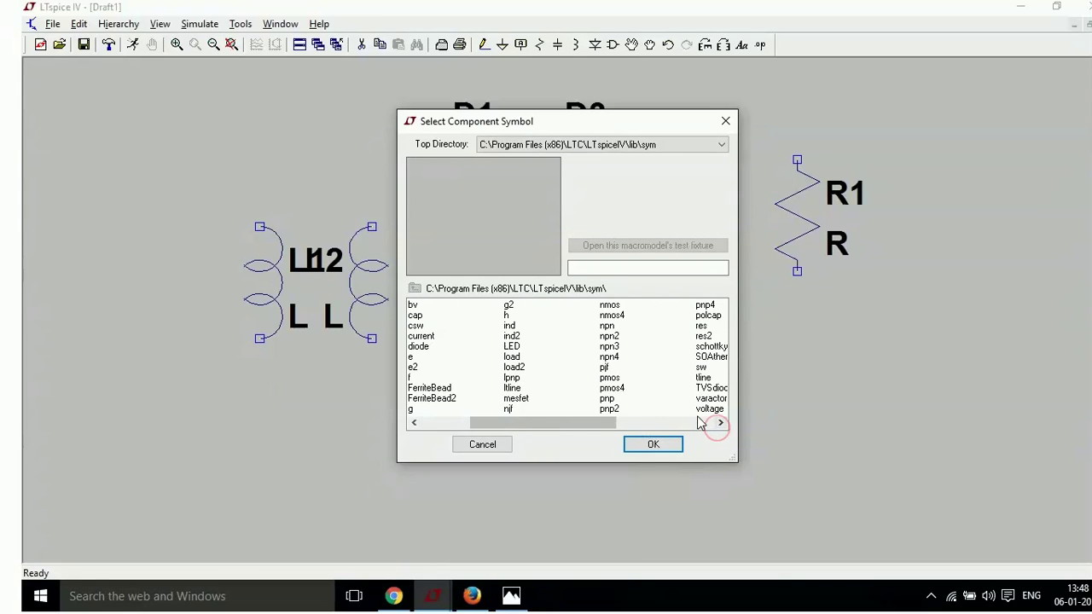
pyautogui.click(710, 408)
pyautogui.click(654, 445)
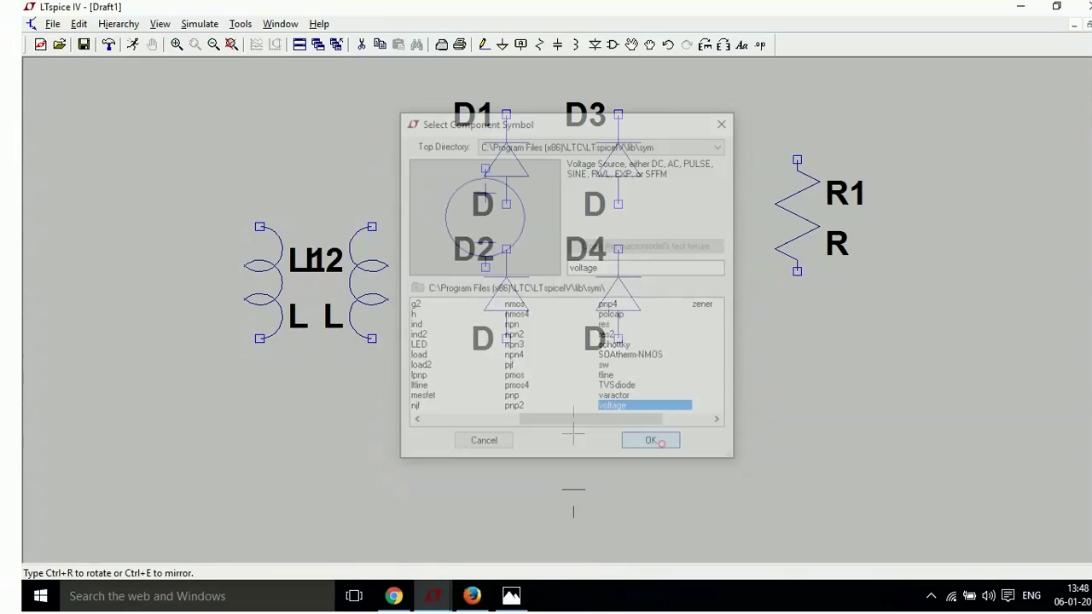
pyautogui.click(125, 255)
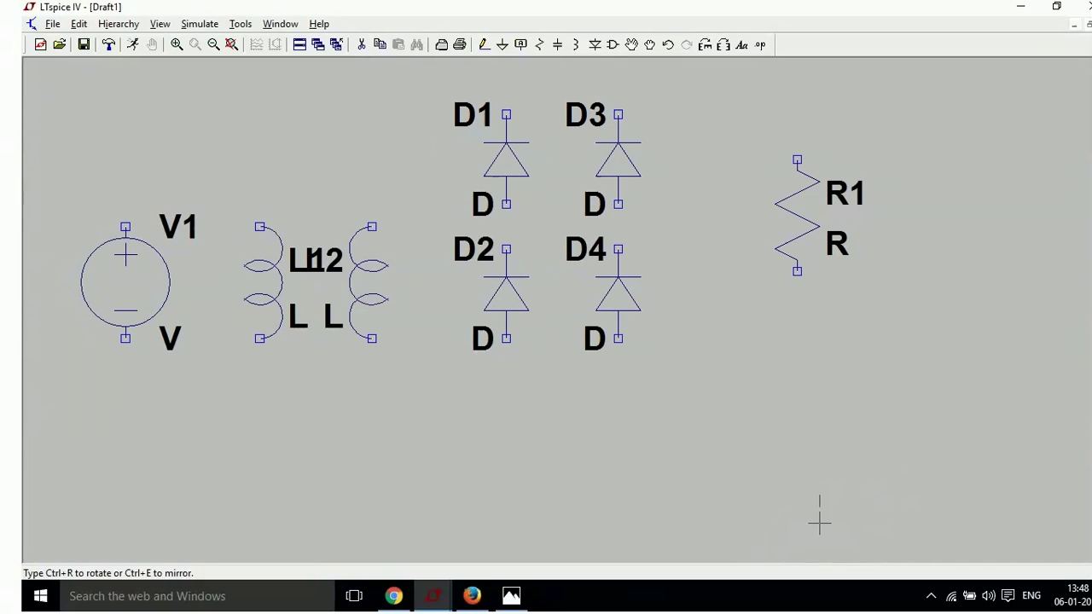
pyautogui.press('Escape')
# Wire both terminals of voltage source V1 to the matching ends of inductor L1 to form a closed loop.
pyautogui.click(483, 45)
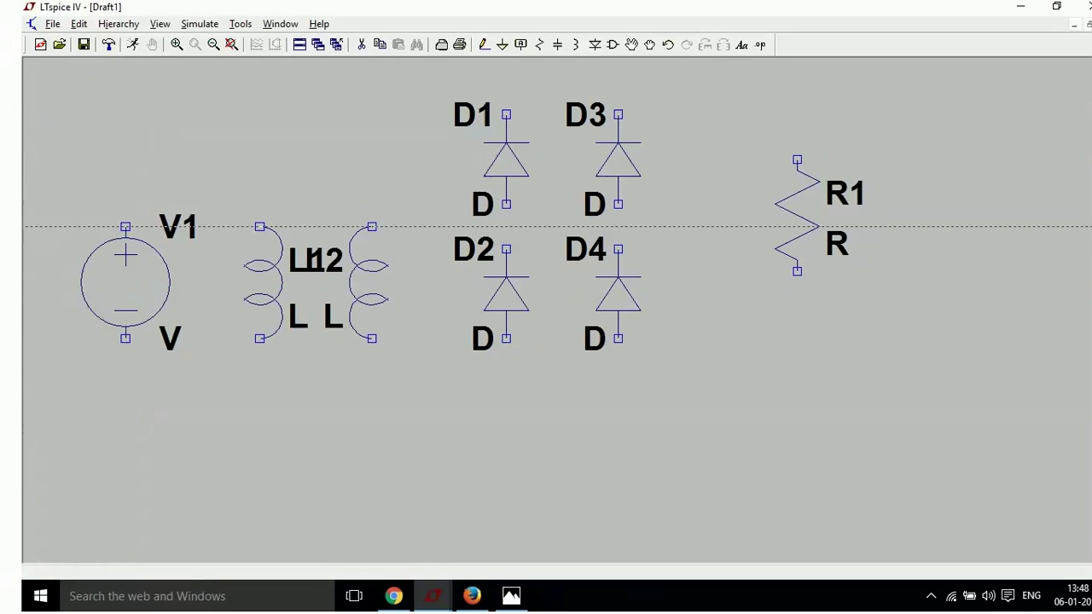
pyautogui.click(126, 226)
pyautogui.click(126, 182)
pyautogui.click(260, 182)
pyautogui.click(261, 226)
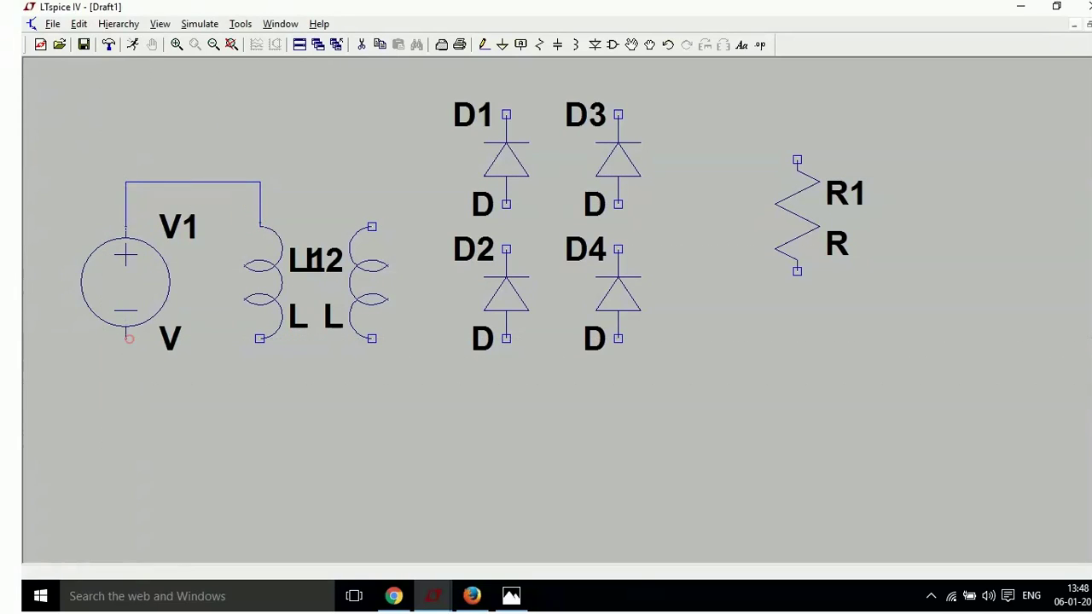
pyautogui.click(126, 360)
pyautogui.click(260, 339)
# Wire L2's upper end to the D1–D2 midpoint and its lower end, passing below D2, to the D3–D4 midpoint.
pyautogui.click(507, 247)
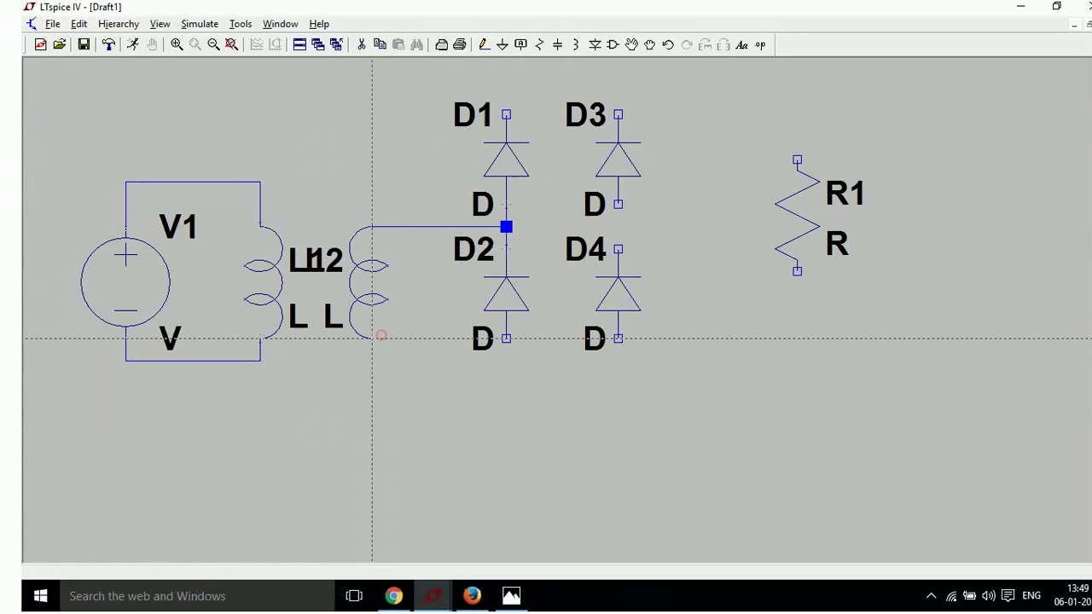
pyautogui.click(372, 383)
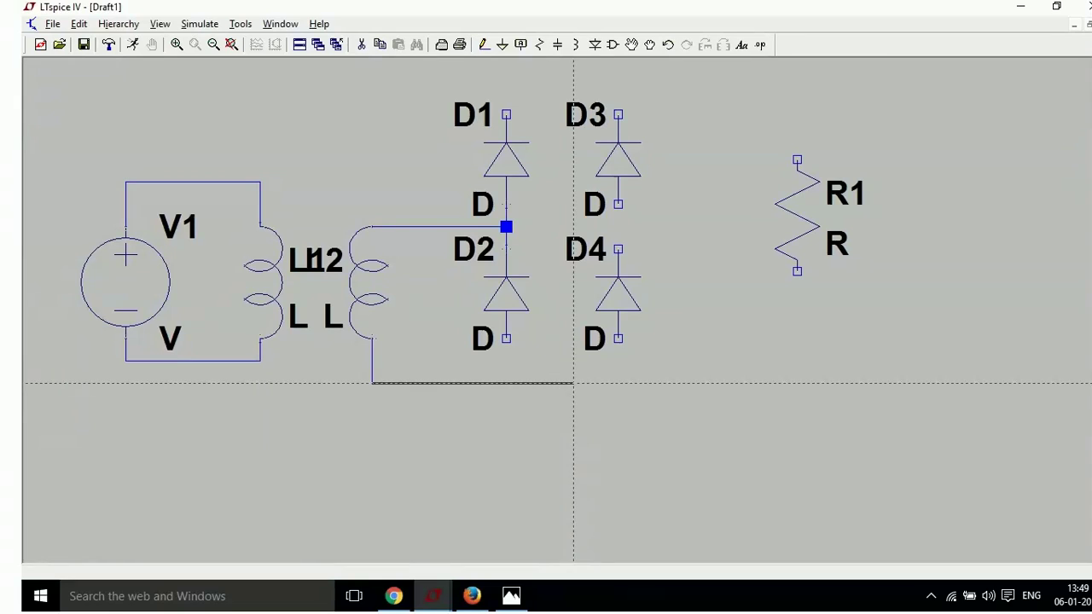
pyautogui.click(573, 383)
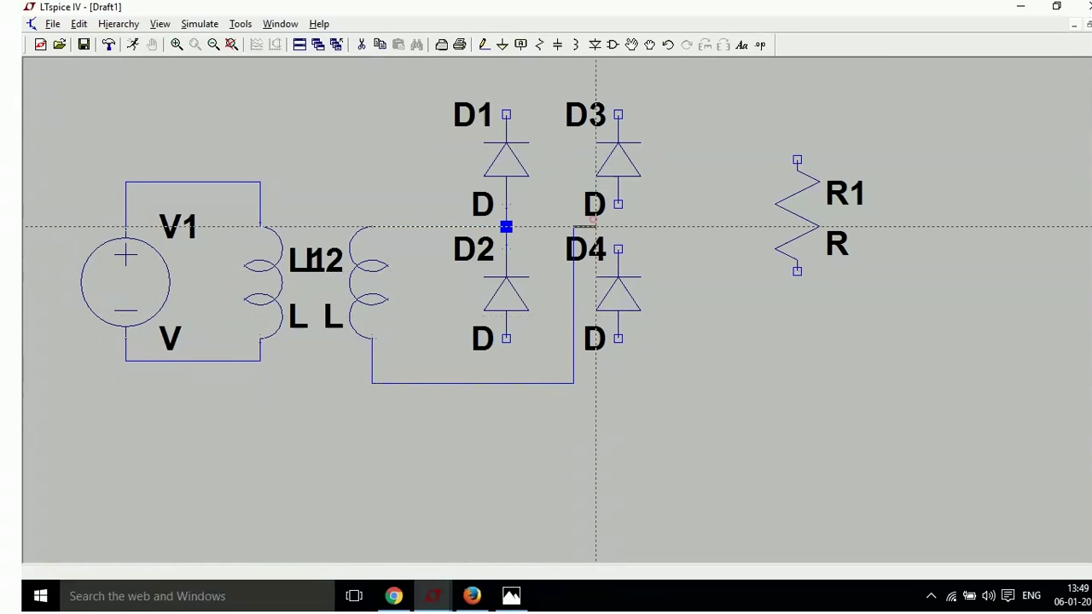
pyautogui.click(619, 226)
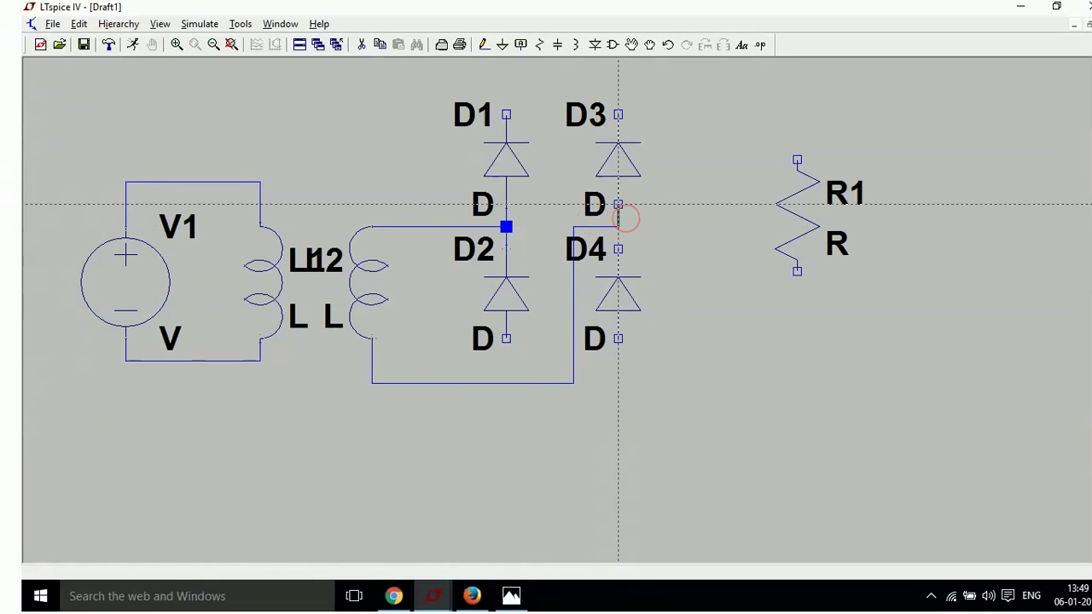
pyautogui.rightClick(628, 229)
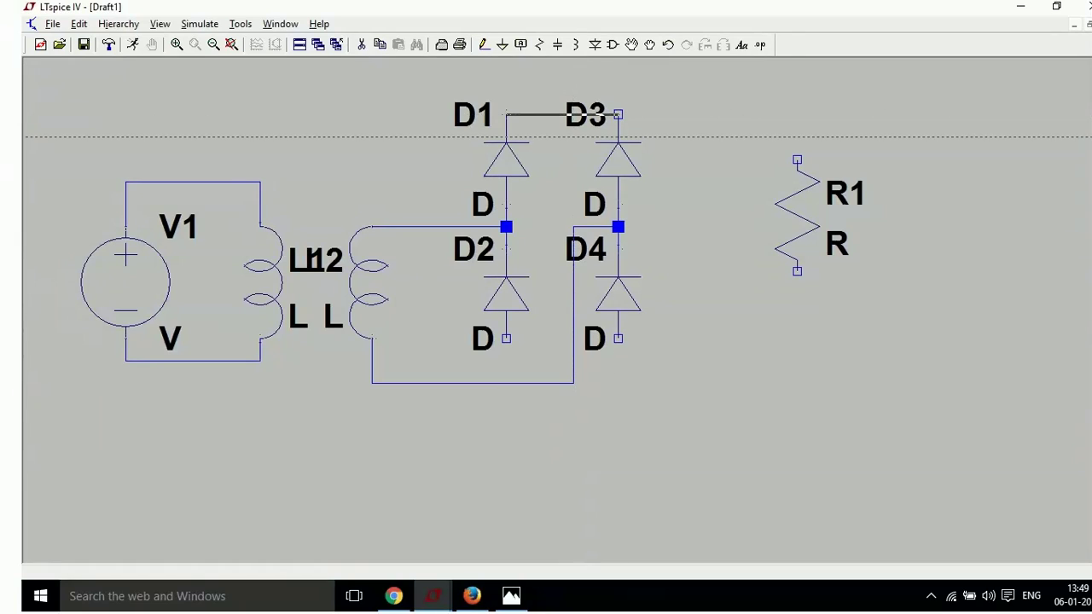
# Wire the cathodes of D1 and D3 together and on to the upper end of resistor R1.
pyautogui.rightClick(618, 113)
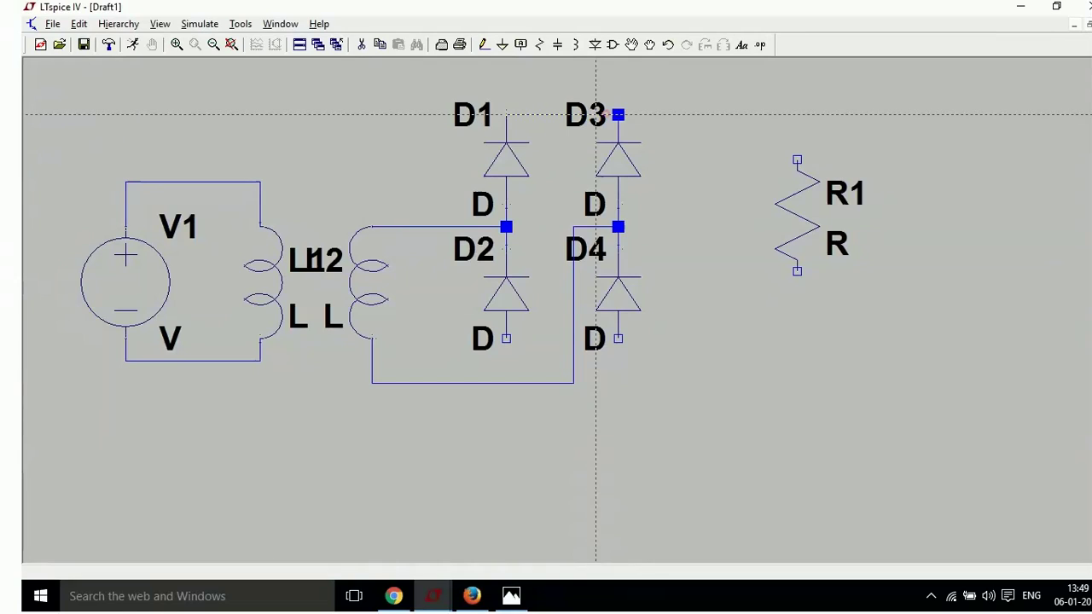
pyautogui.click(619, 114)
pyautogui.click(798, 113)
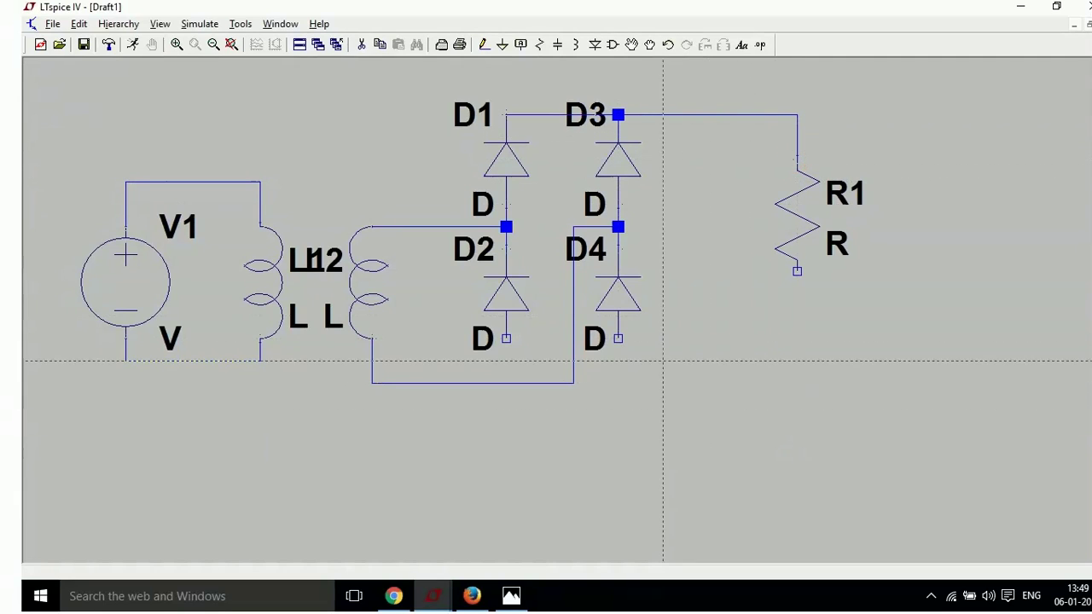
# Wire the anodes of D2 and D4 together and on to the lower end of resistor R1.
pyautogui.click(618, 339)
pyautogui.rightClick(798, 339)
pyautogui.click(797, 266)
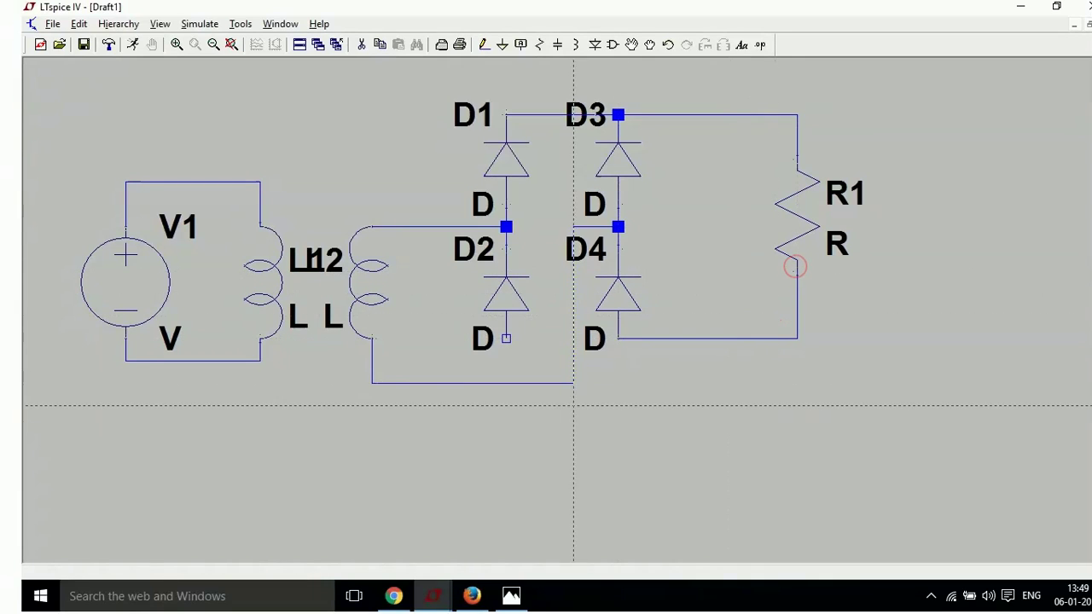
pyautogui.click(506, 339)
pyautogui.click(618, 339)
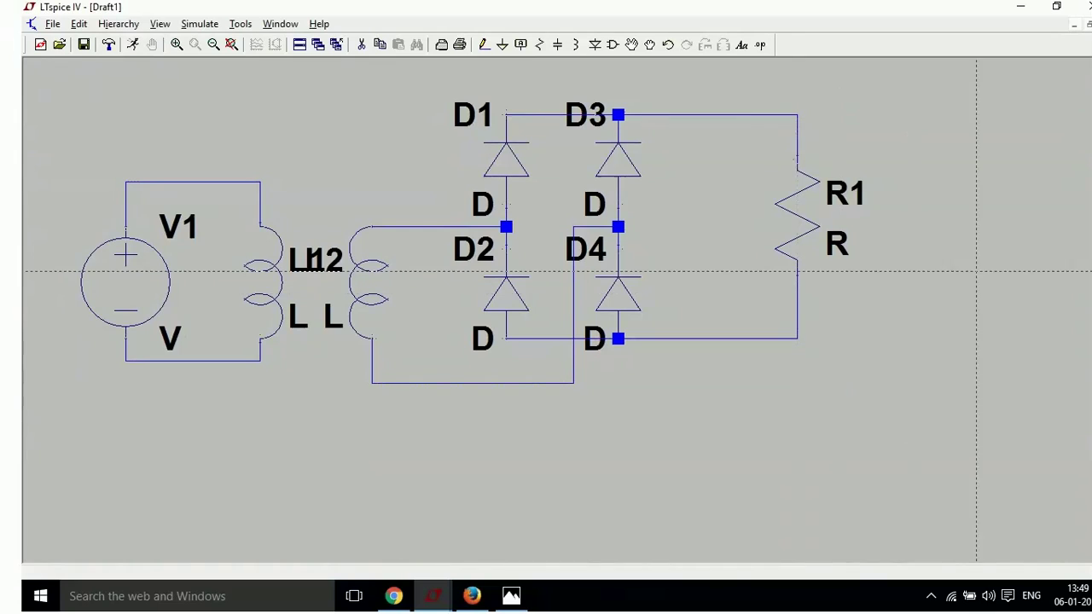
# Place ground symbols on the wire corner below V1 and on the wire corner below R1.
pyautogui.click(261, 361)
pyautogui.click(502, 44)
pyautogui.click(126, 361)
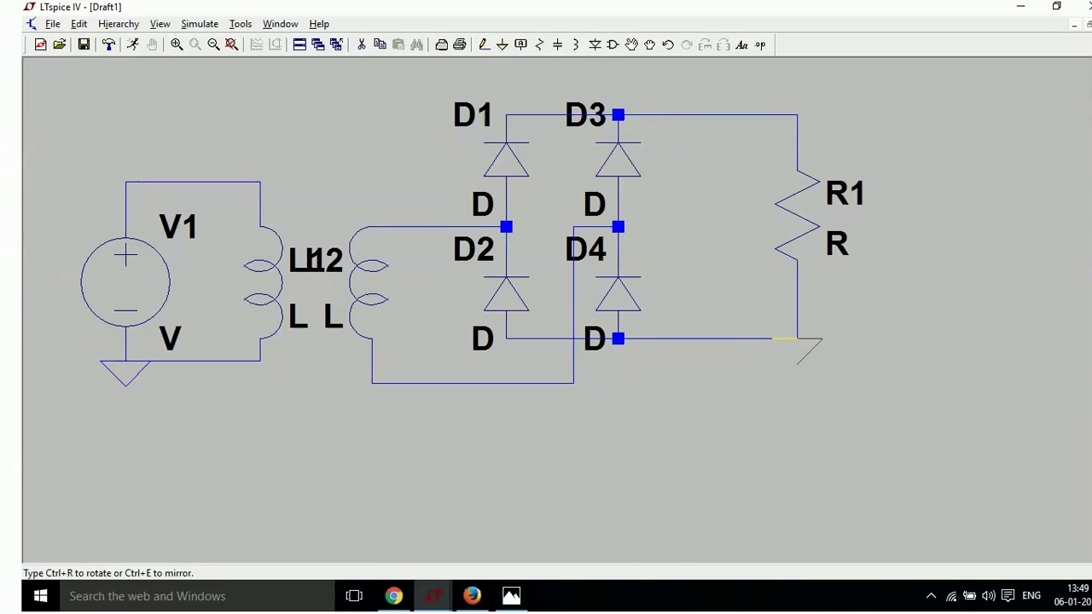
pyautogui.click(797, 339)
pyautogui.press('Escape')
# Move the name and value labels of L2 to its right side and those of L1 to its left side so they no longer overlap.
pyautogui.click(630, 46)
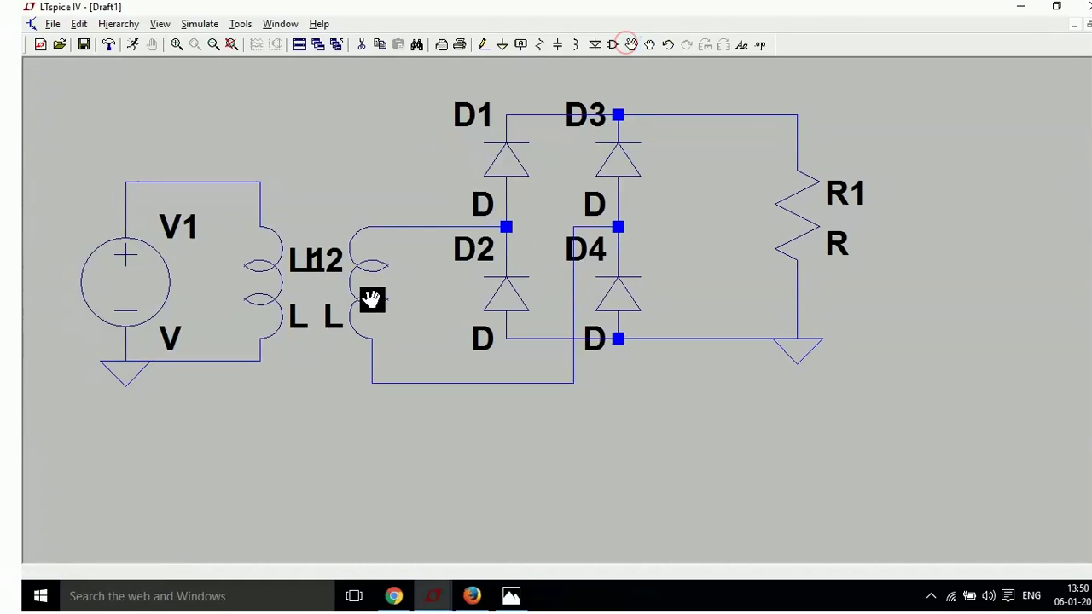
pyautogui.click(328, 266)
pyautogui.click(403, 254)
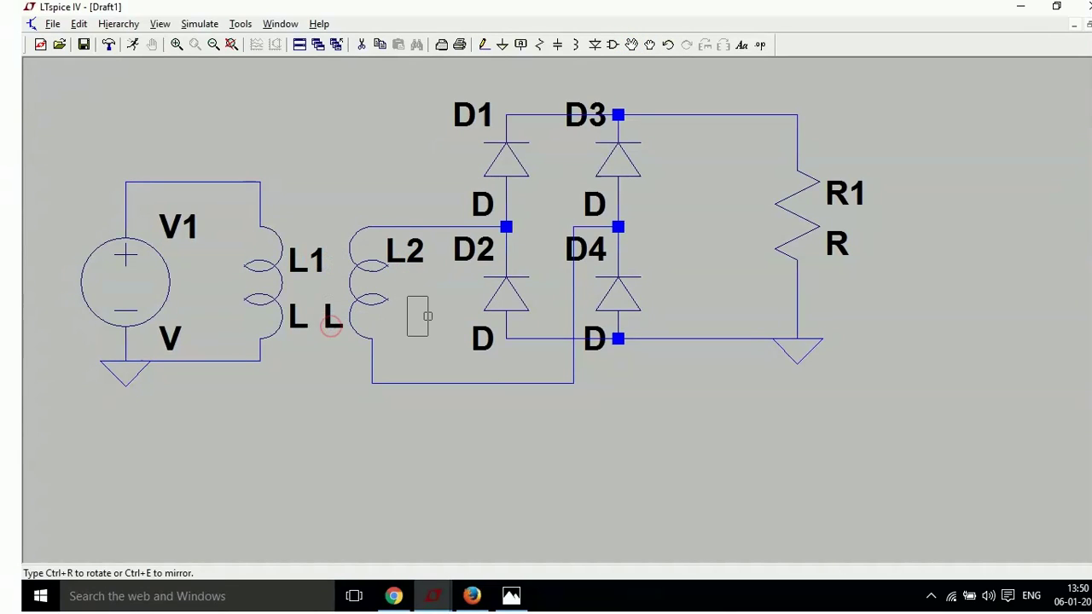
pyautogui.click(418, 314)
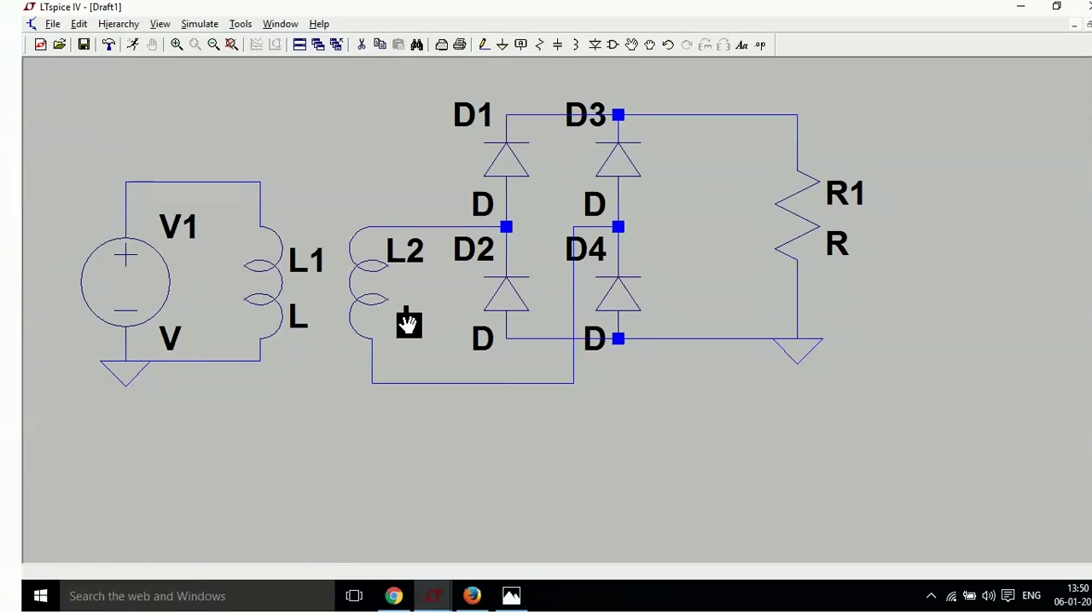
pyautogui.click(238, 255)
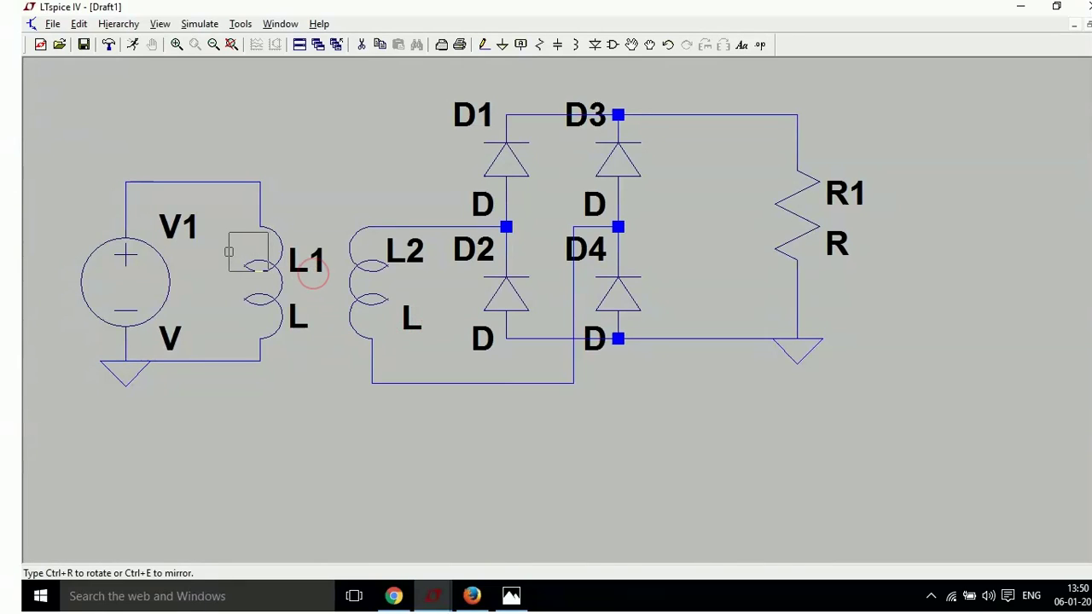
pyautogui.click(298, 317)
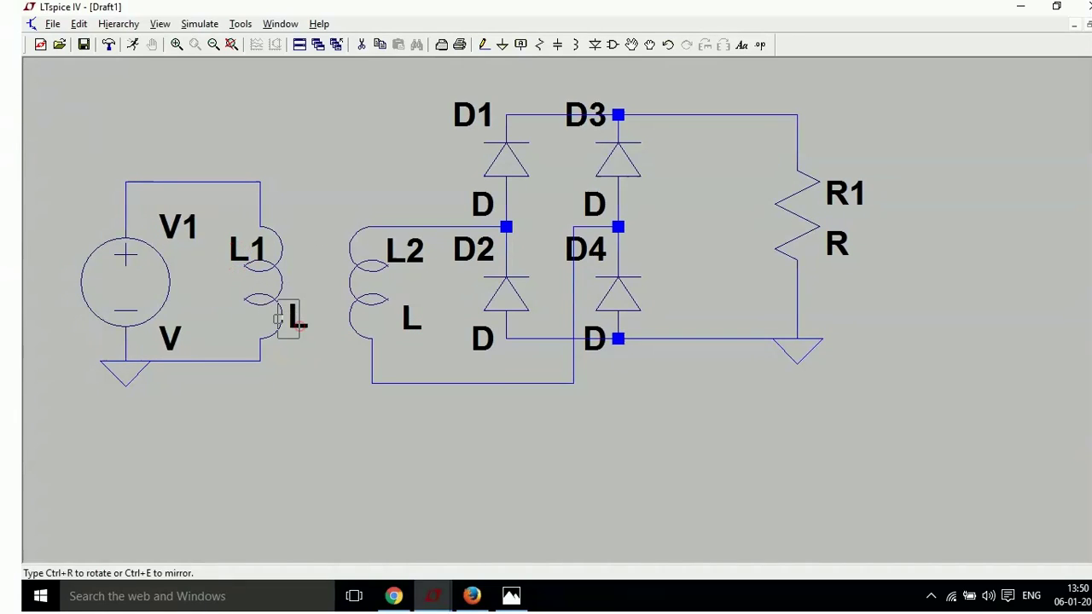
pyautogui.click(244, 323)
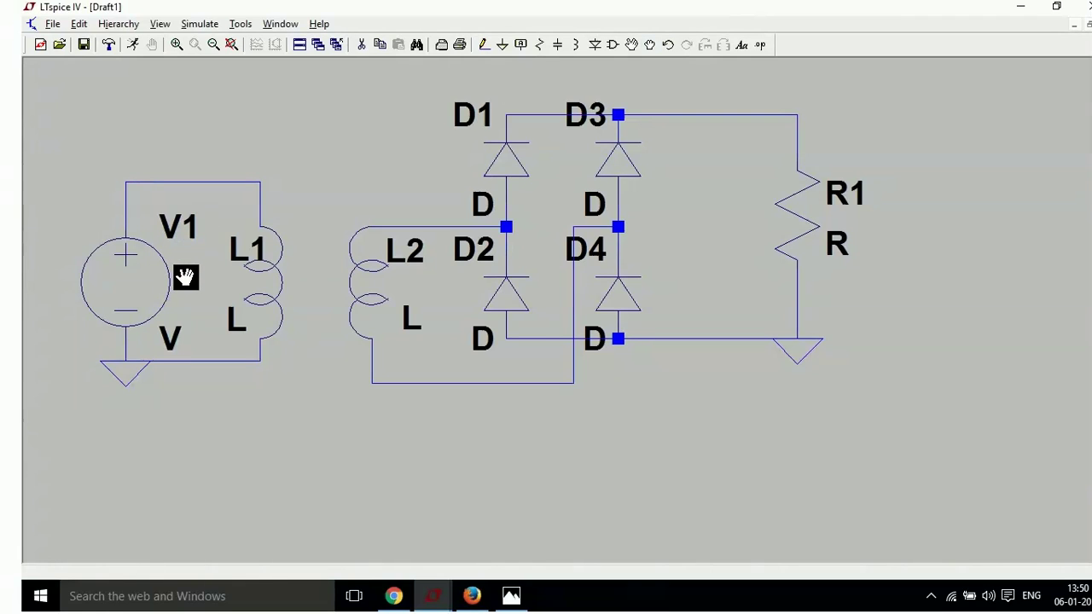
# Nudge L1's value label down beside the lower end of the coil and its name label slightly upward.
pyautogui.moveTo(116, 182); pyautogui.dragTo(212, 333)
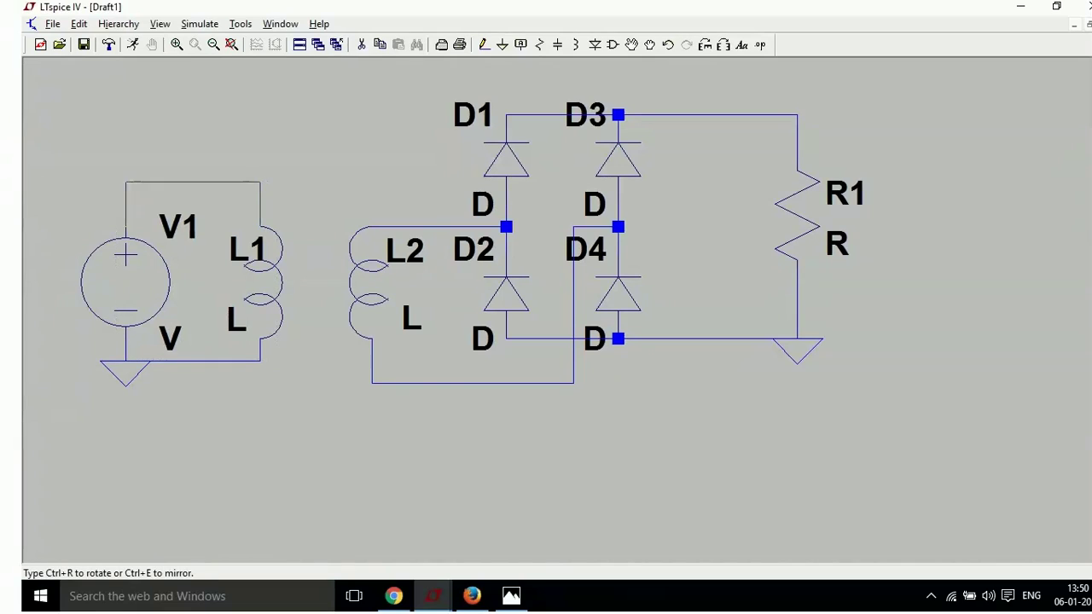
pyautogui.click(212, 333)
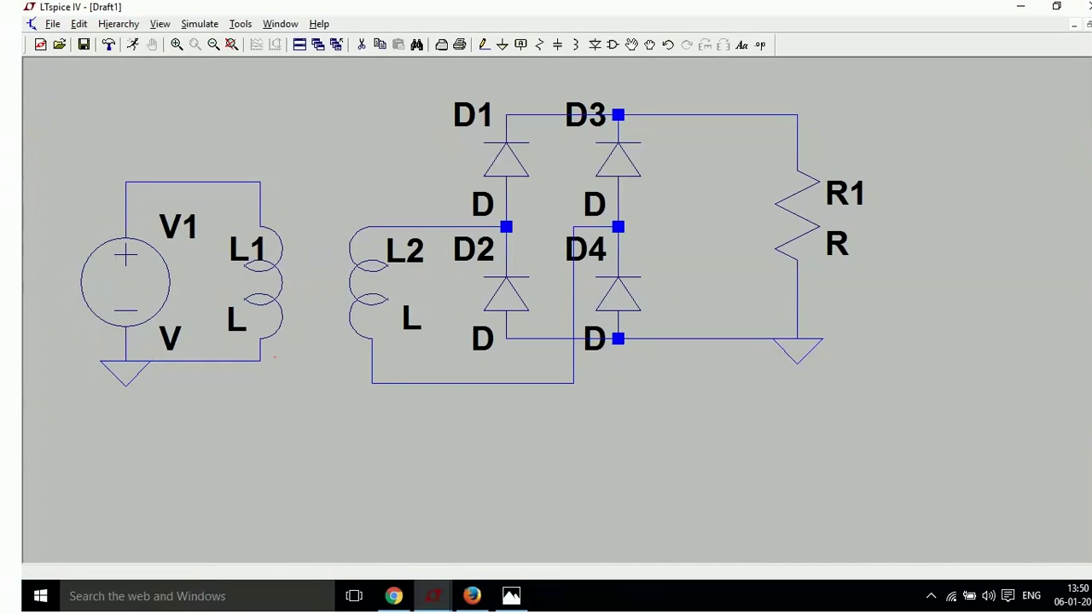
pyautogui.click(210, 300)
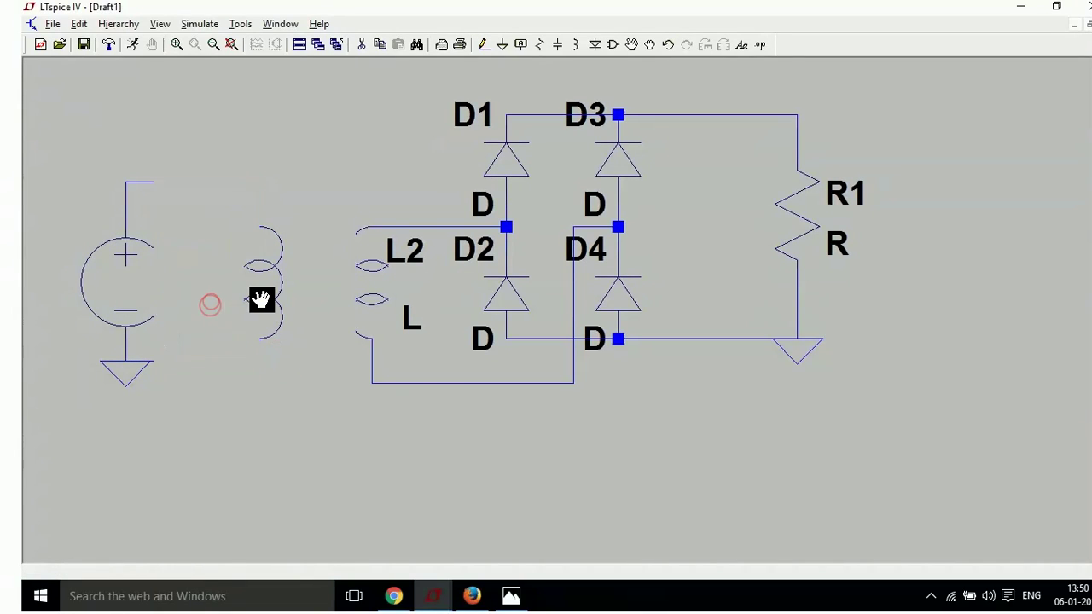
pyautogui.click(215, 311)
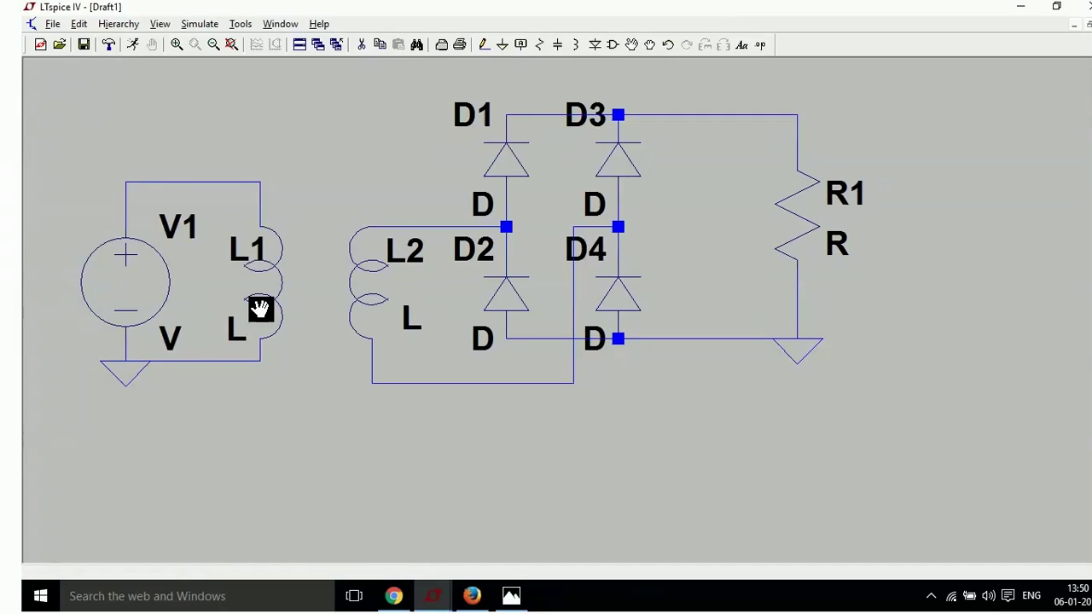
pyautogui.moveTo(66, 172); pyautogui.dragTo(288, 399)
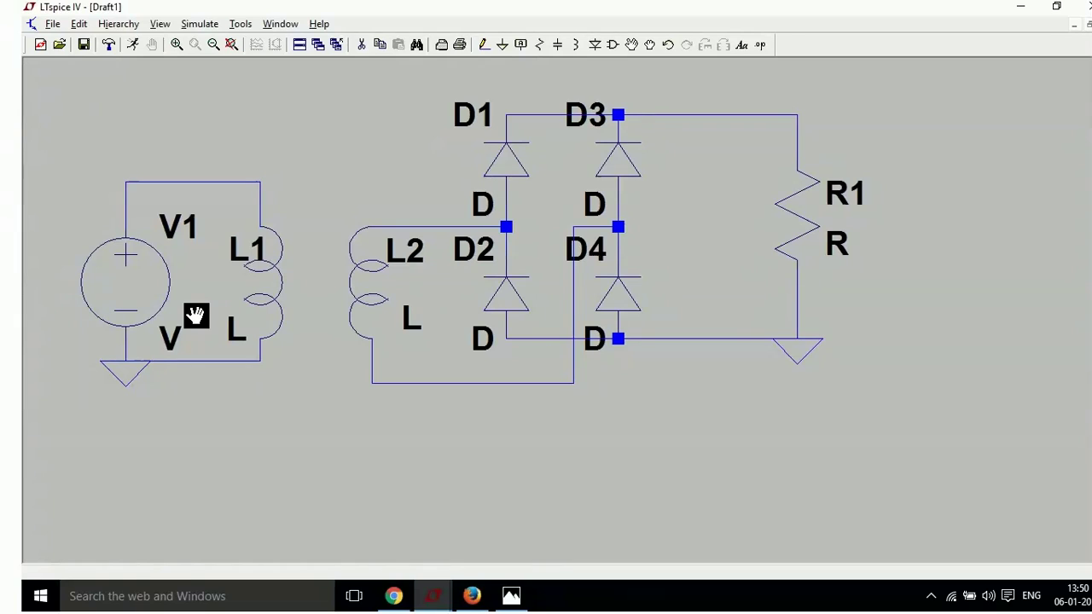
pyautogui.click(236, 329)
pyautogui.click(214, 332)
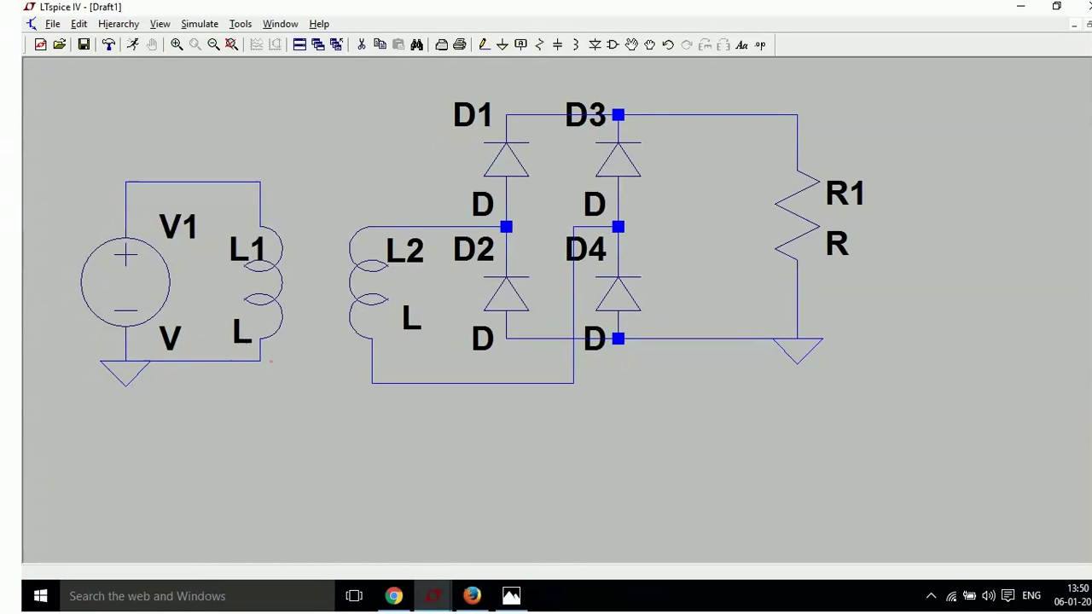
pyautogui.click(254, 249)
pyautogui.click(240, 243)
# Move L1 with its wires and ground symbol closer to L2, and shift V1 by the same amount to reconnect it.
pyautogui.click(650, 45)
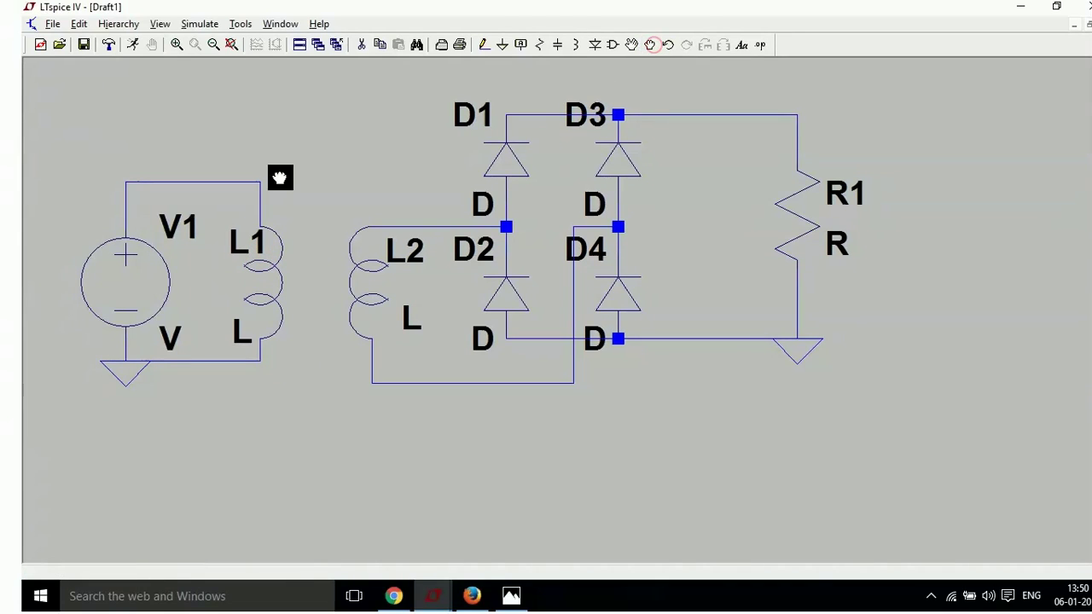
pyautogui.moveTo(103, 161); pyautogui.dragTo(347, 415)
pyautogui.click(336, 415)
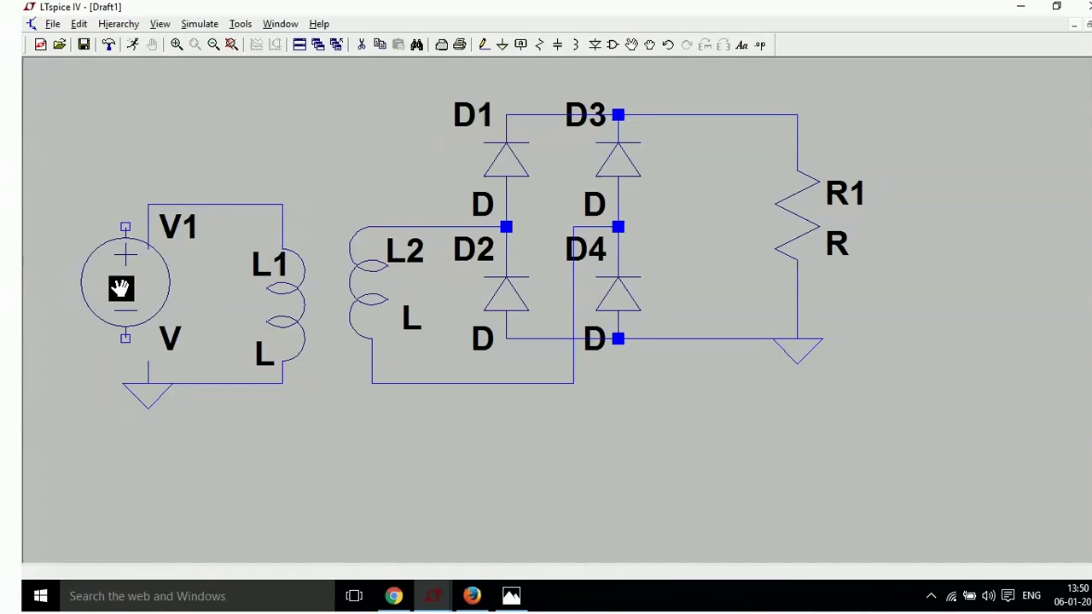
pyautogui.click(141, 307)
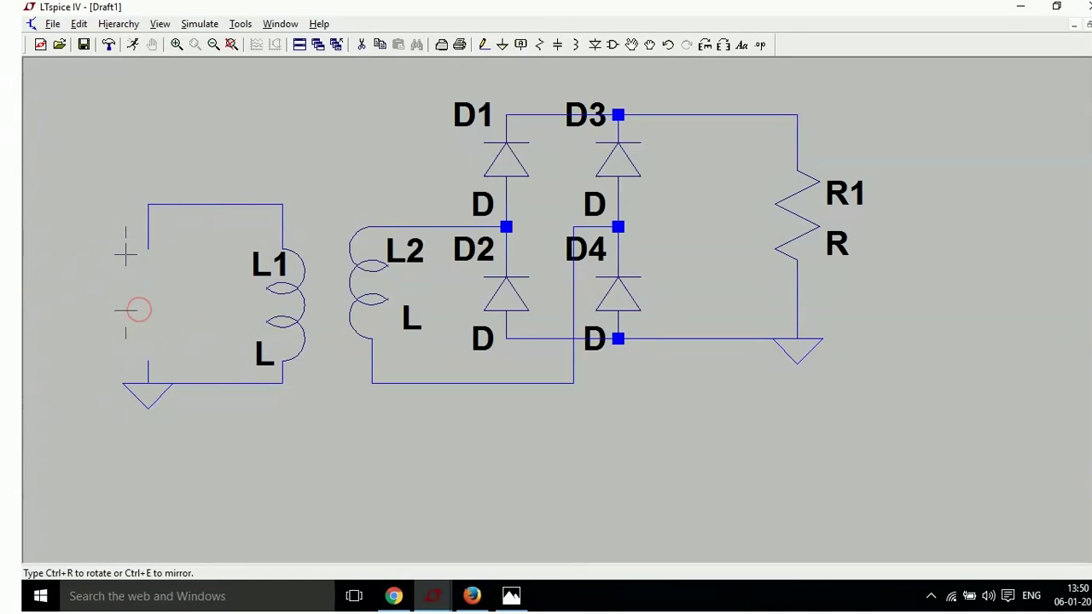
pyautogui.click(170, 346)
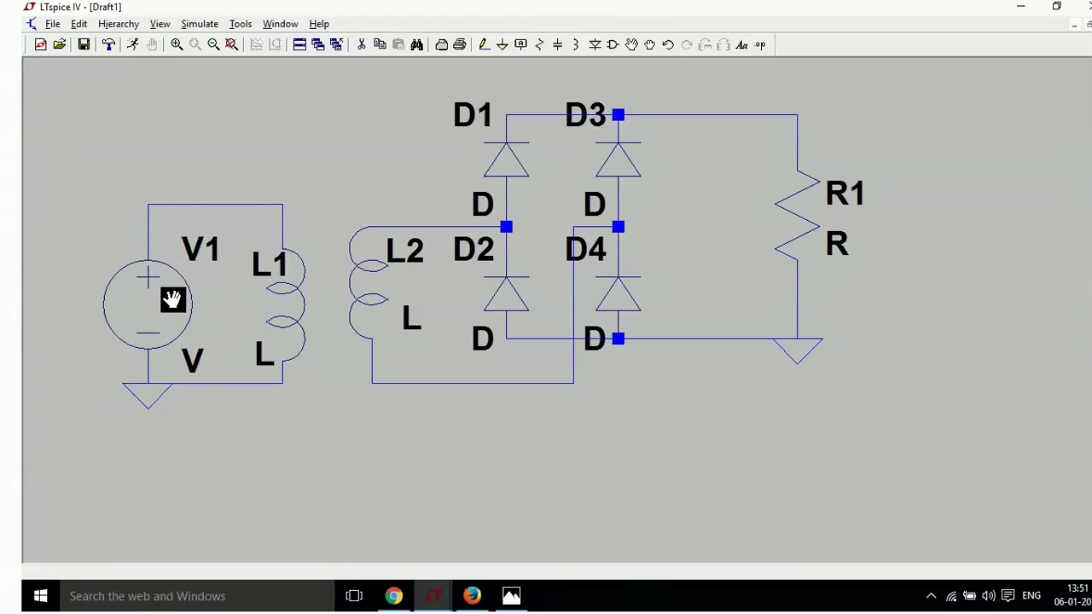
# Configure V1 as a SINE source with 5 V amplitude, 10 Hz frequency and a series resistance of 0.1m.
pyautogui.click(612, 45)
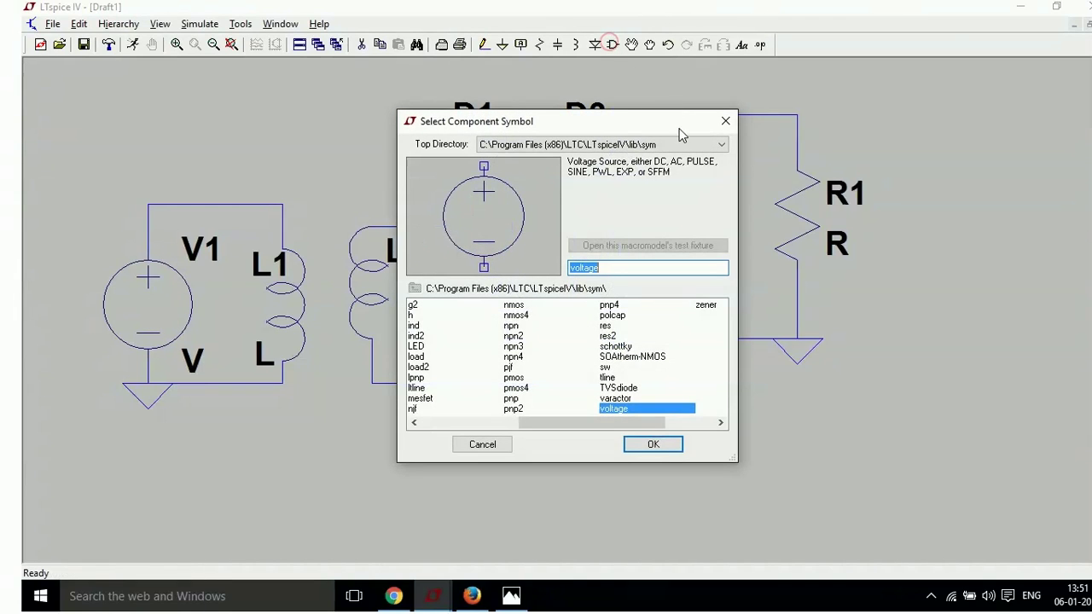
pyautogui.click(720, 117)
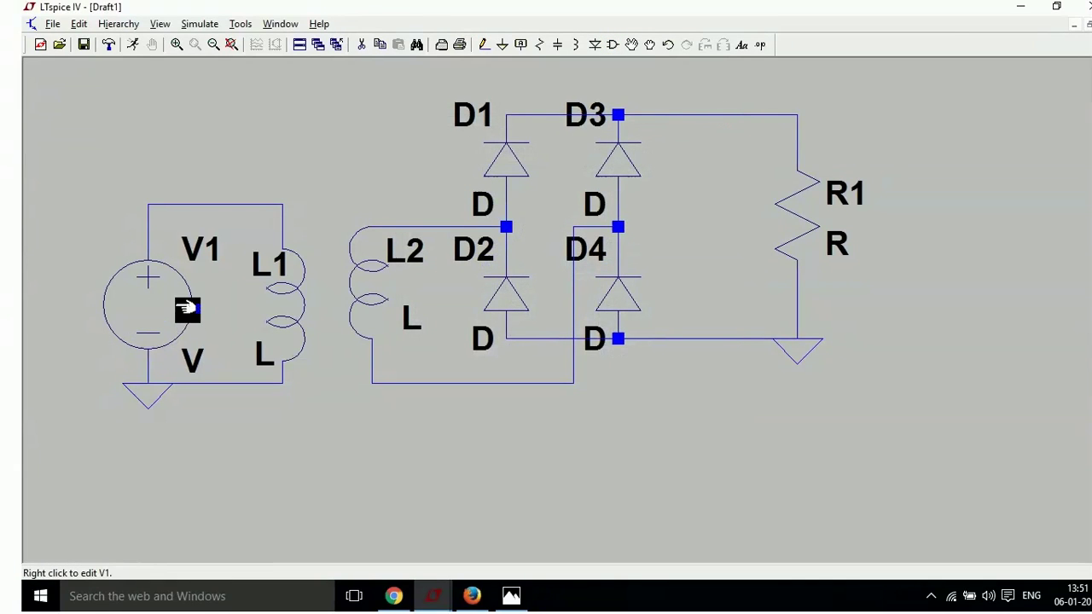
pyautogui.rightClick(183, 309)
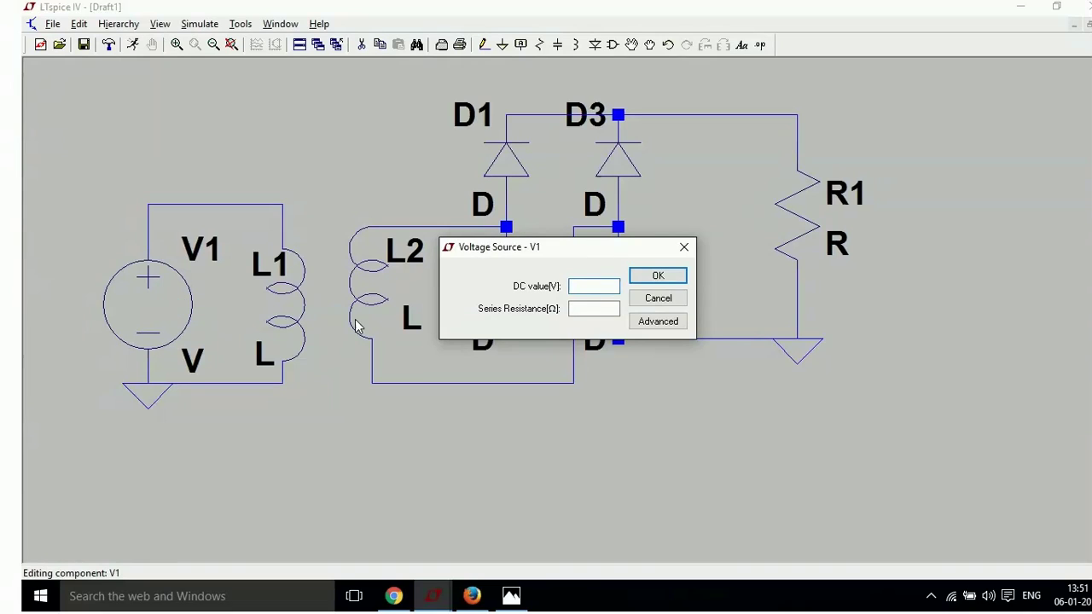
pyautogui.click(669, 324)
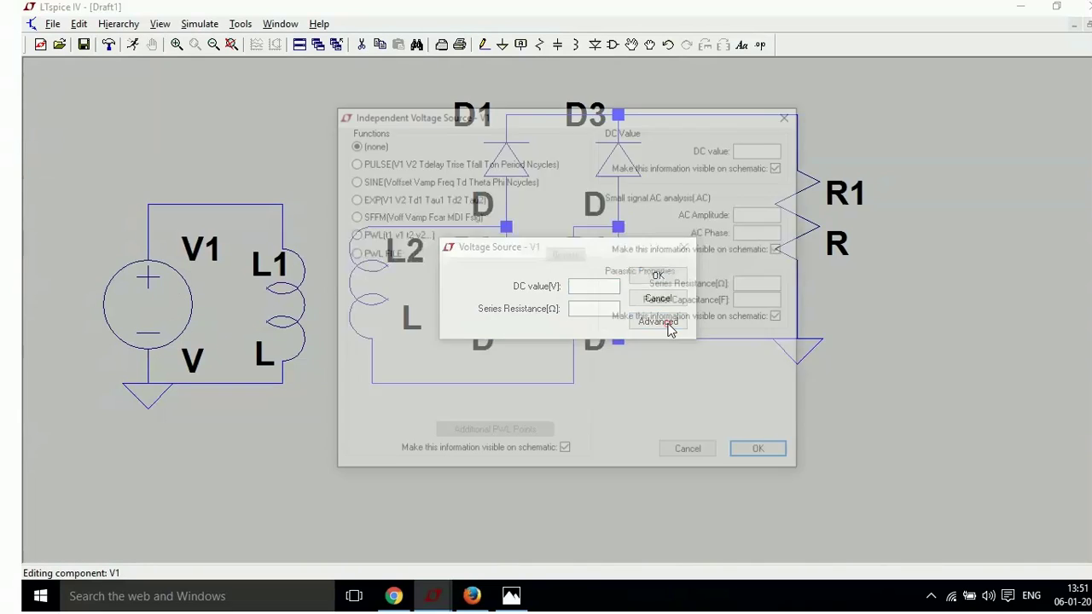
pyautogui.click(351, 180)
pyautogui.click(518, 305)
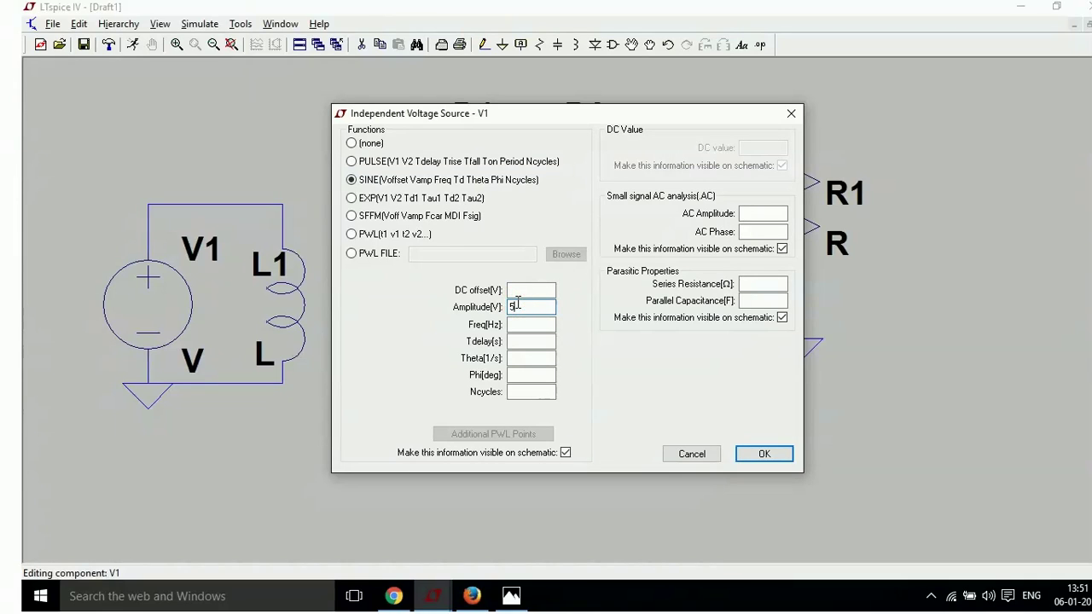
pyautogui.click(531, 324)
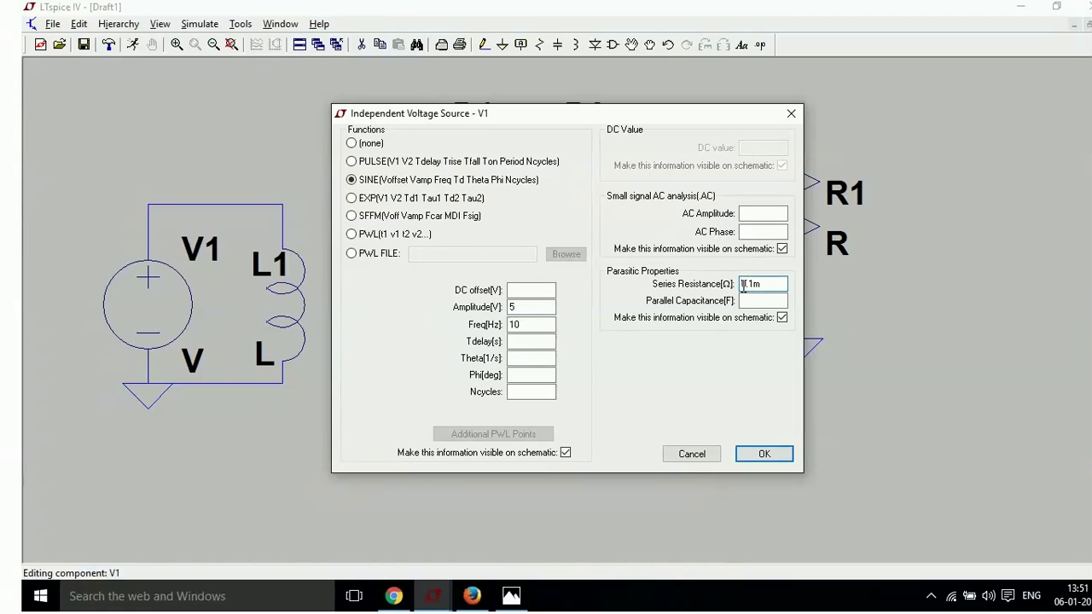
pyautogui.click(763, 456)
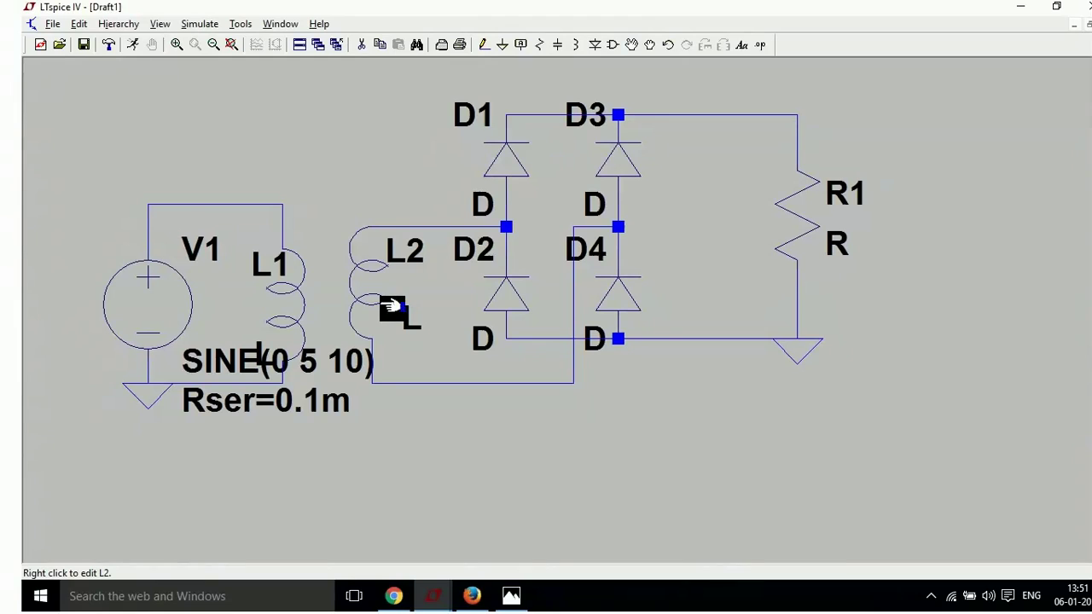
# Set the inductance of L1 to 1m and of L2 to 2m, and the resistance of R1 to 1k.
pyautogui.rightClick(292, 308)
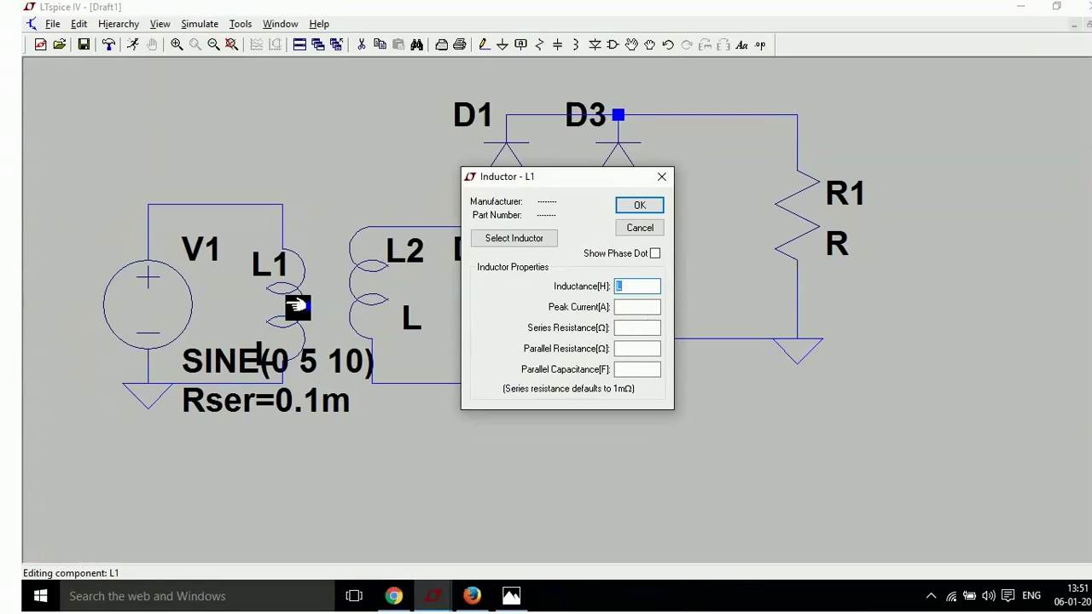
pyautogui.write('1')
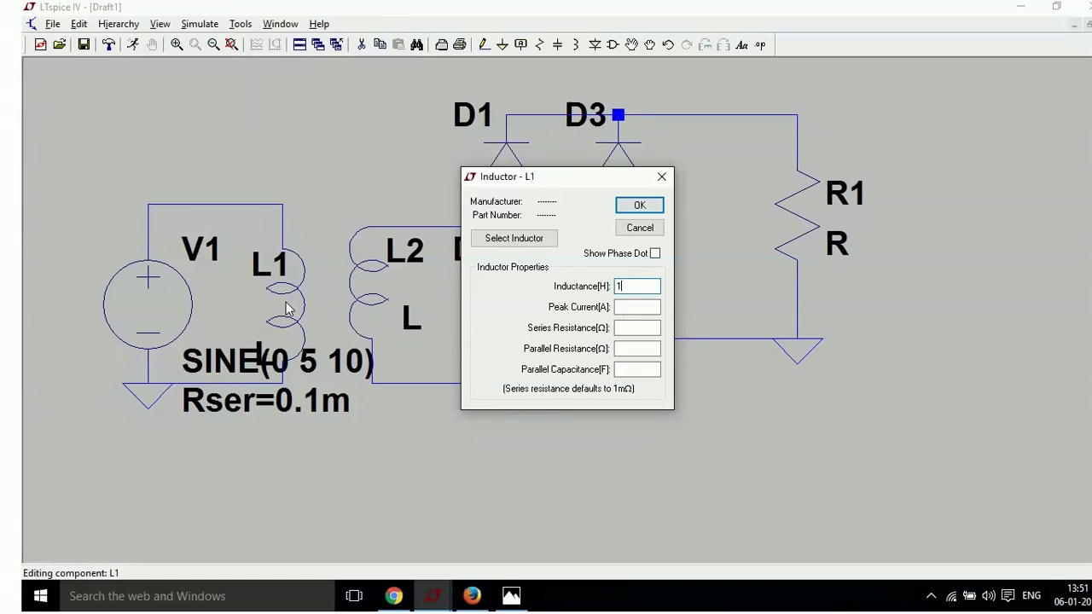
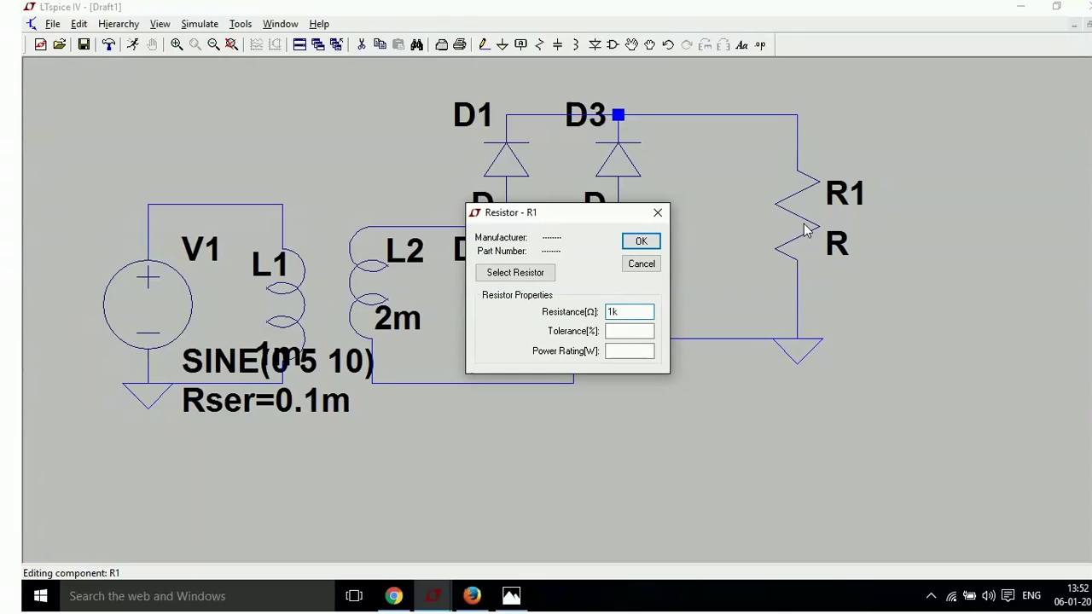
pyautogui.click(640, 241)
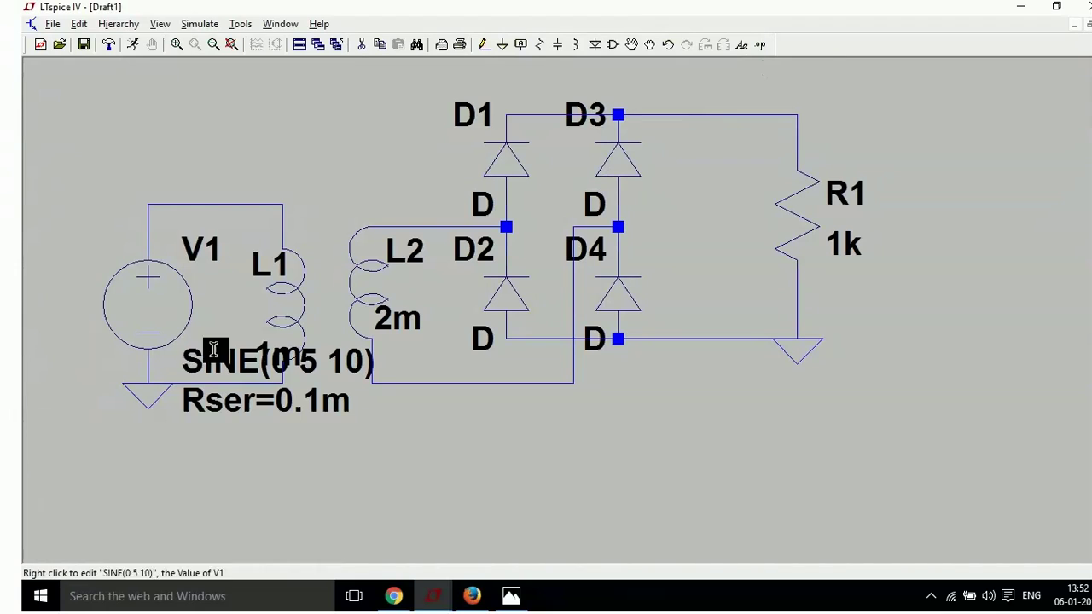
# Show the phase dots on inductors L1 and L2.
pyautogui.rightClick(295, 308)
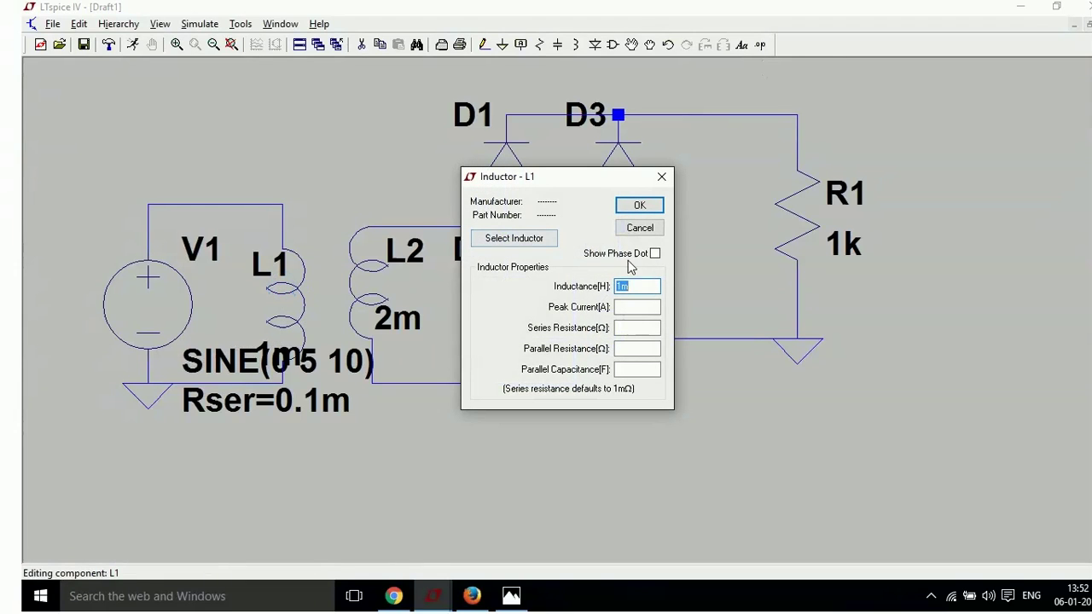
pyautogui.click(655, 254)
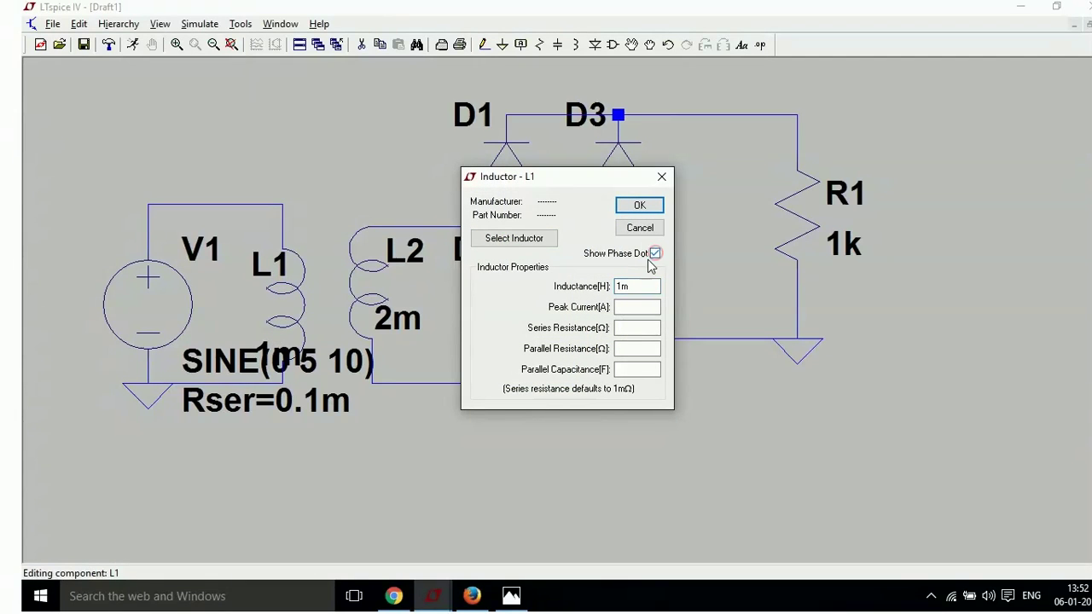
pyautogui.click(640, 206)
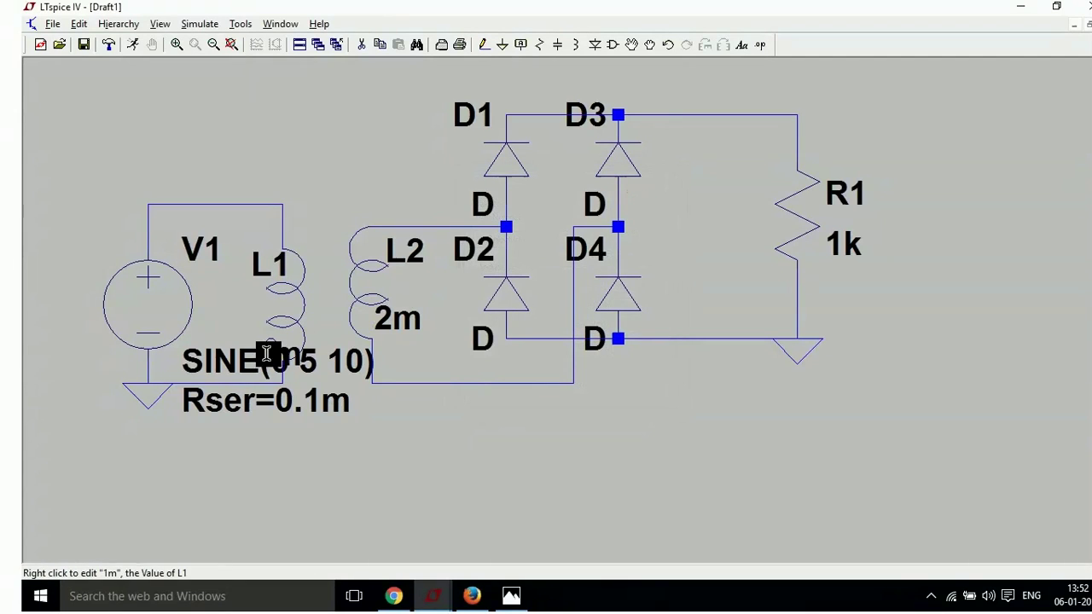
pyautogui.rightClick(371, 290)
pyautogui.click(654, 255)
pyautogui.click(639, 205)
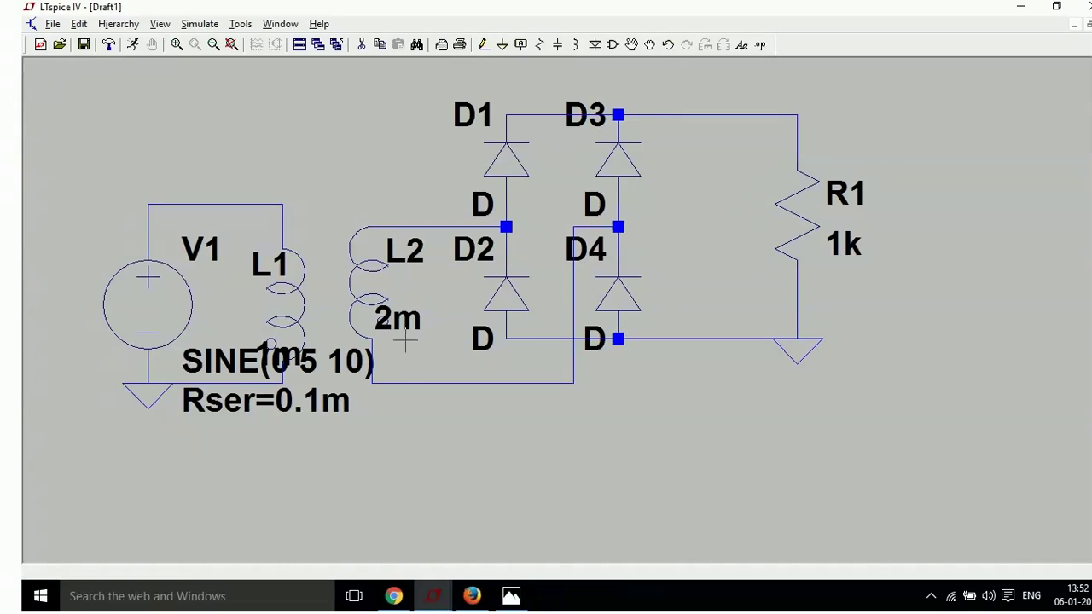
# Move L2's value label down so it clears the phase dot.
pyautogui.click(631, 44)
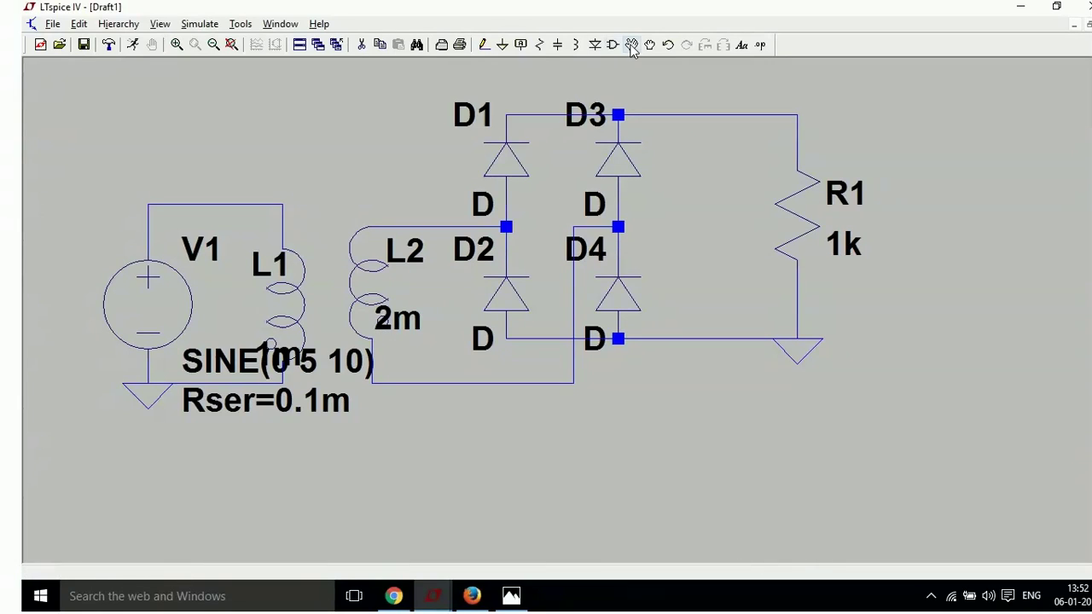
pyautogui.click(408, 324)
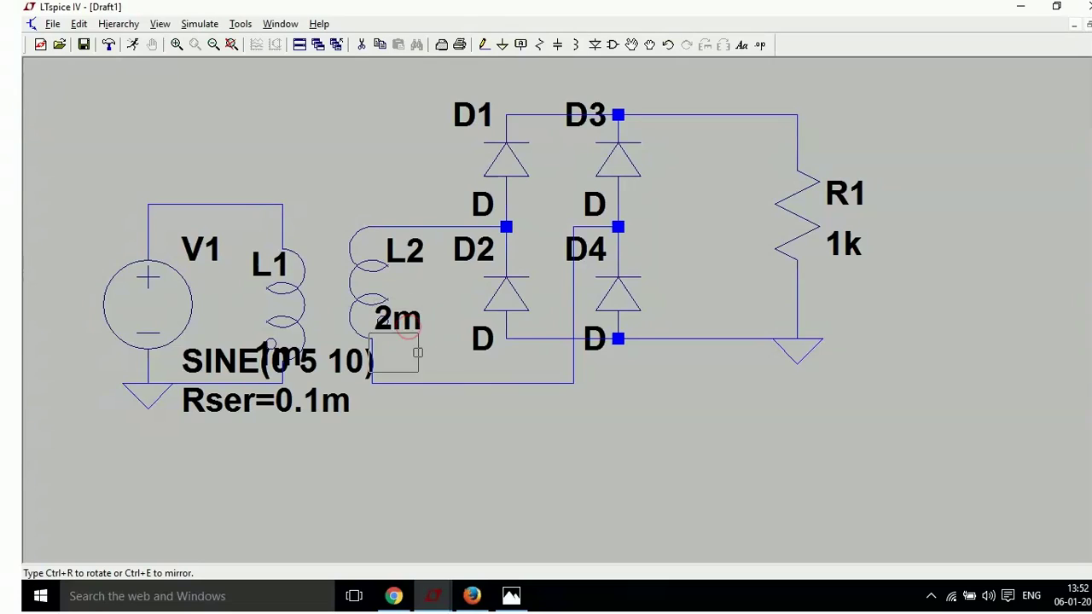
pyautogui.click(431, 364)
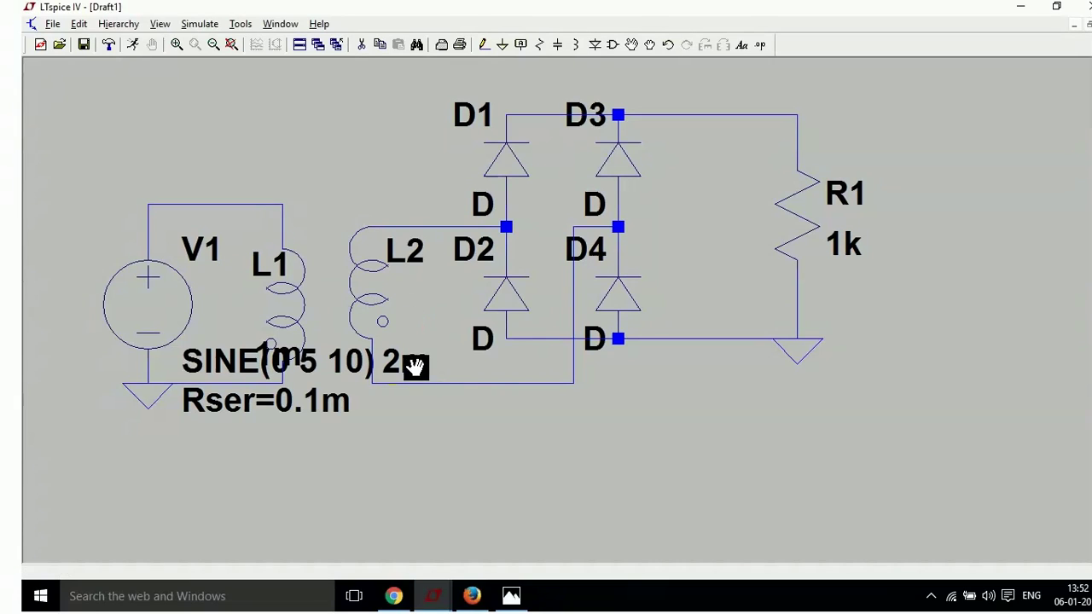
# Move V1's SINE and Rser labels below its ground symbol and L1's value label to the left of its phase dot.
pyautogui.click(244, 369)
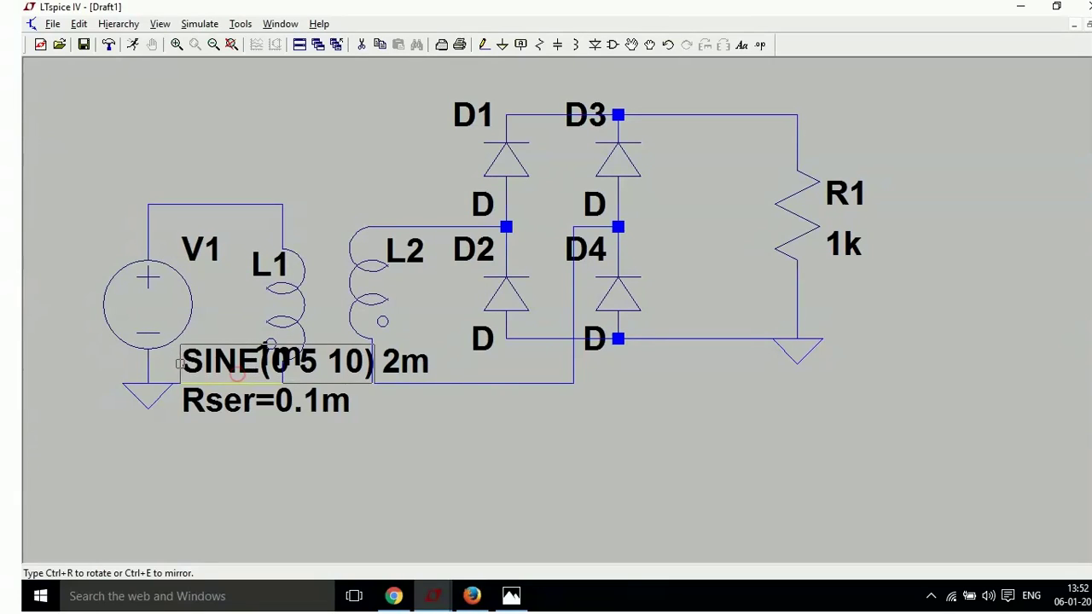
pyautogui.click(77, 461)
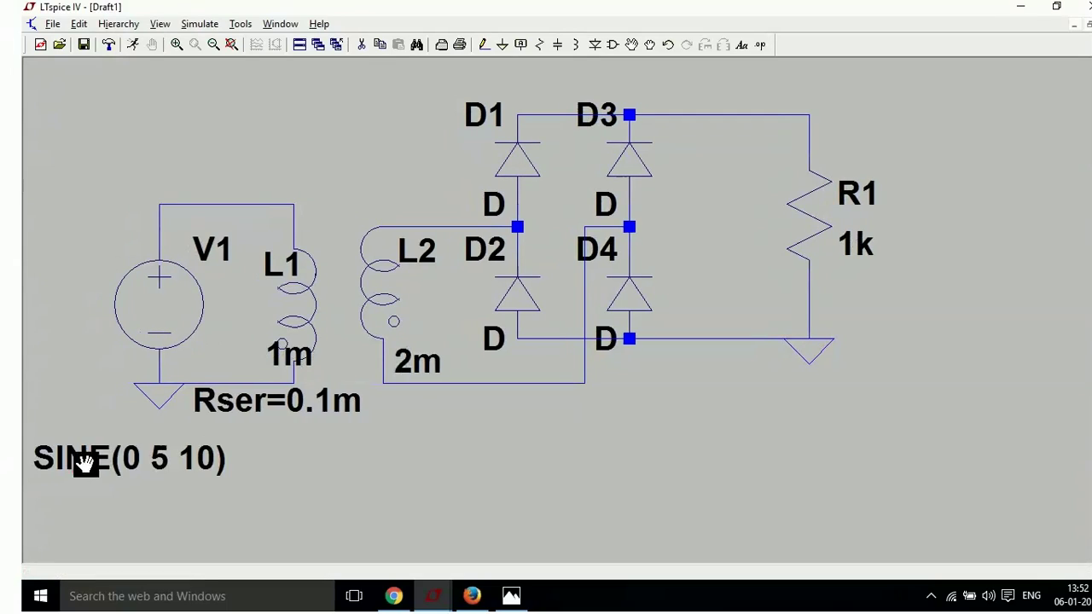
pyautogui.click(282, 400)
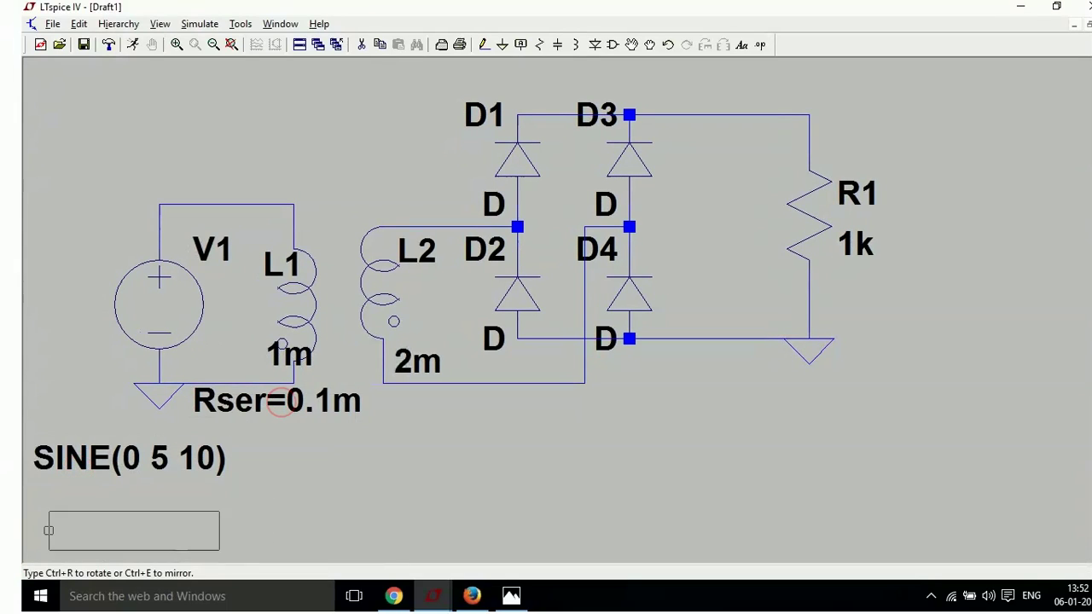
pyautogui.click(132, 508)
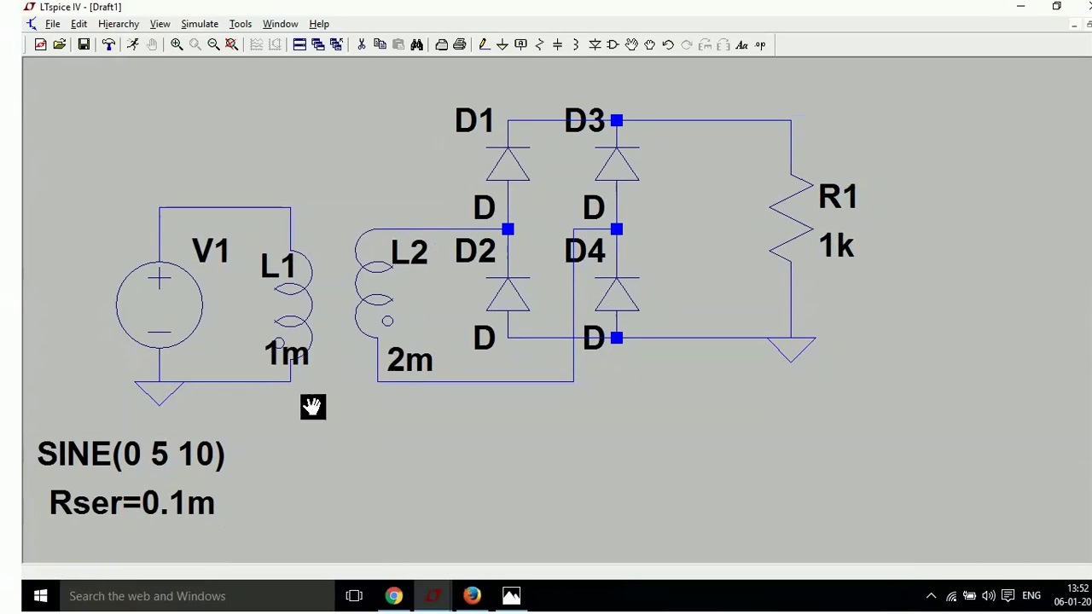
pyautogui.click(288, 359)
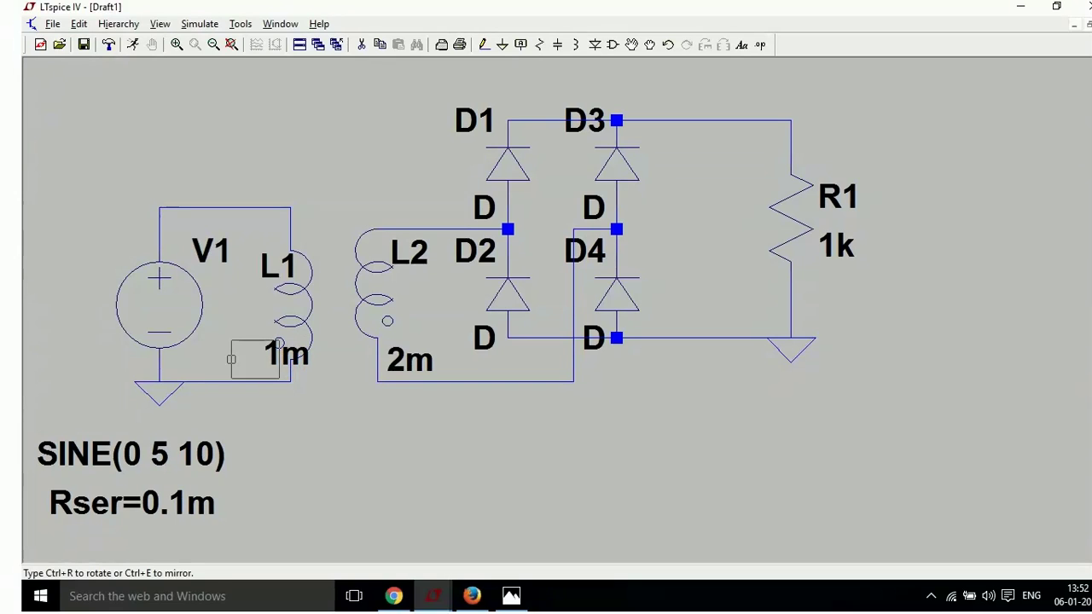
pyautogui.click(239, 347)
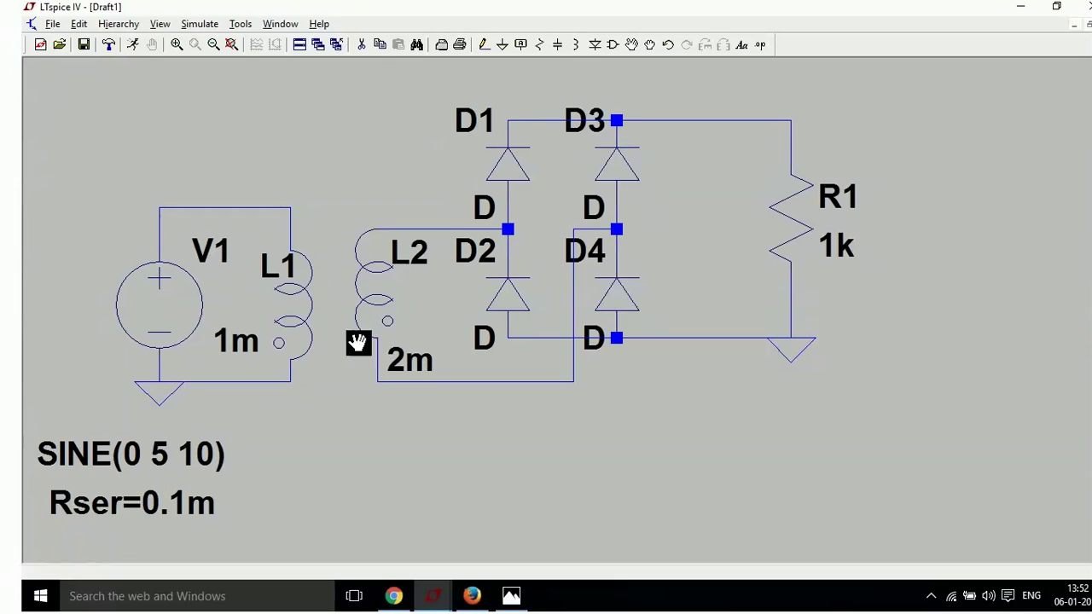
# Add the SPICE directive "K L1 L2 1" above inductors L1 and L2 to couple them.
pyautogui.click(759, 45)
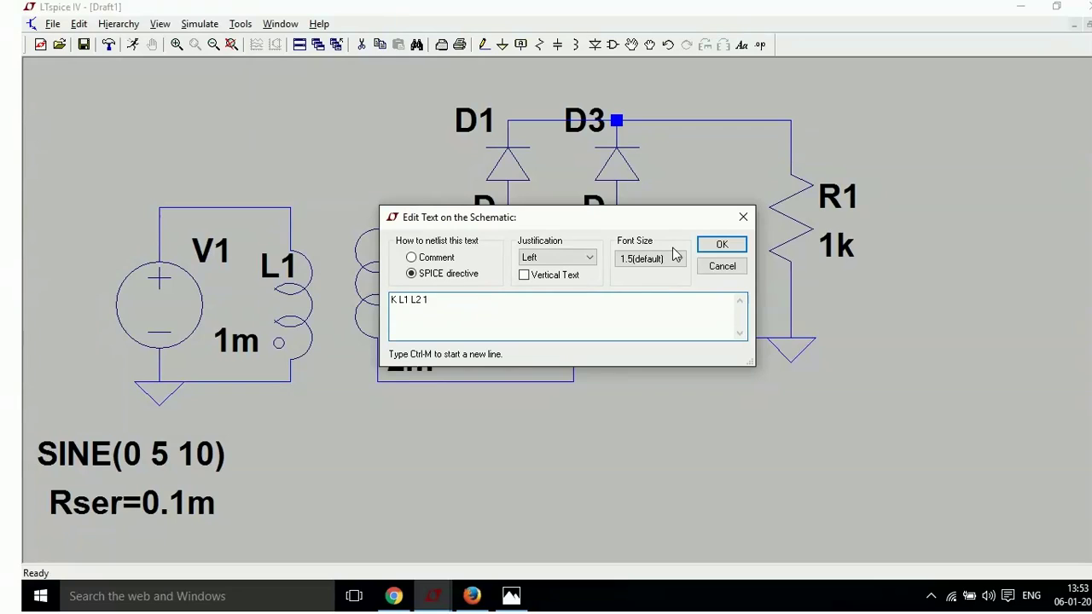
pyautogui.click(713, 248)
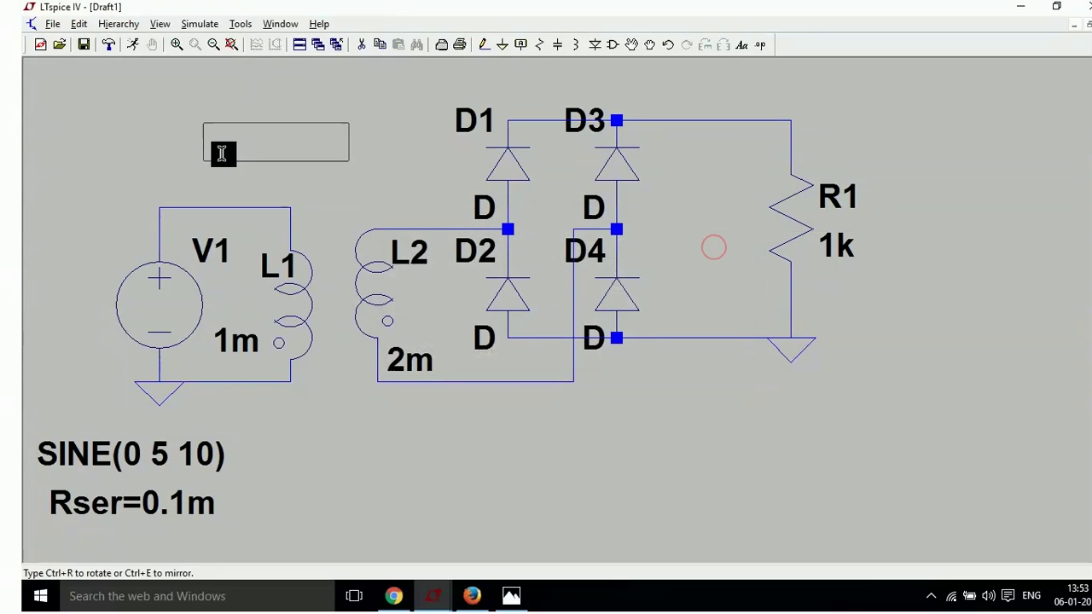
pyautogui.click(262, 182)
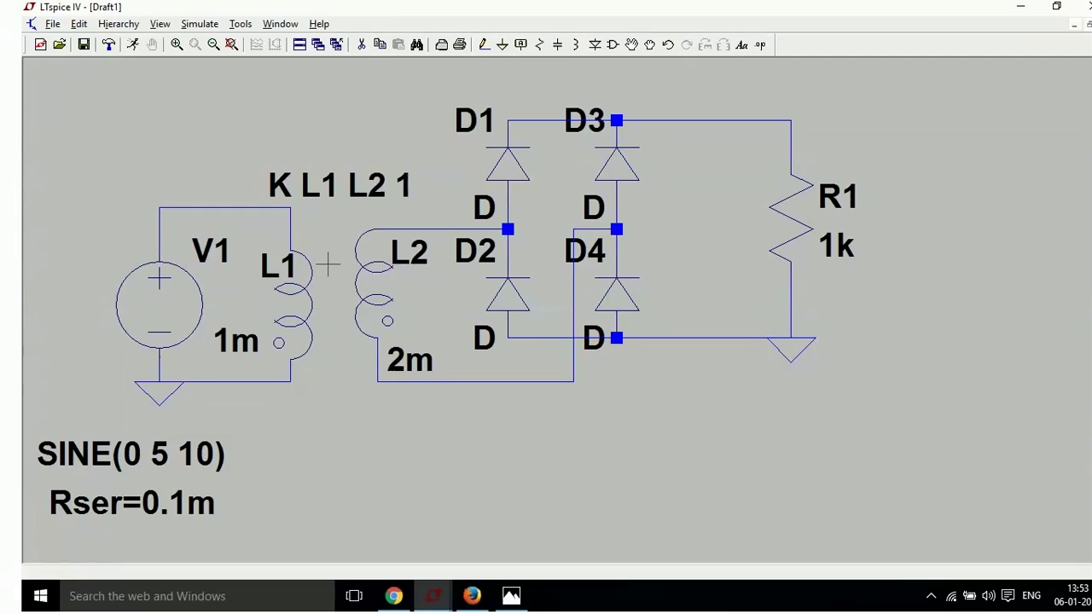
# Set up a transient analysis with stop time 2 and external DC supplies starting at 0V, placing its directive below the bridge circuit.
pyautogui.click(196, 26)
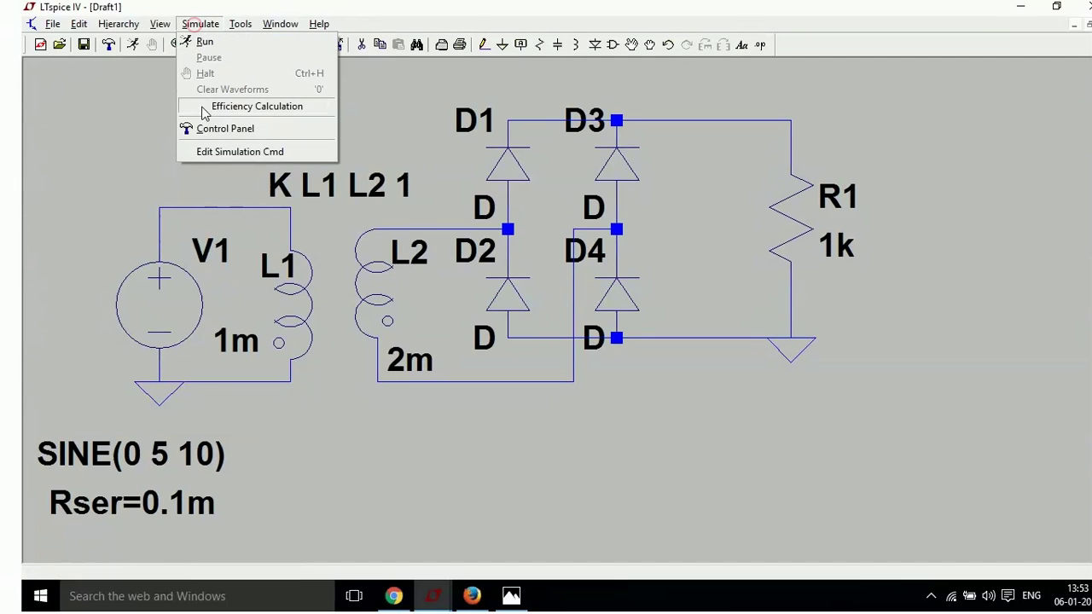
pyautogui.click(218, 151)
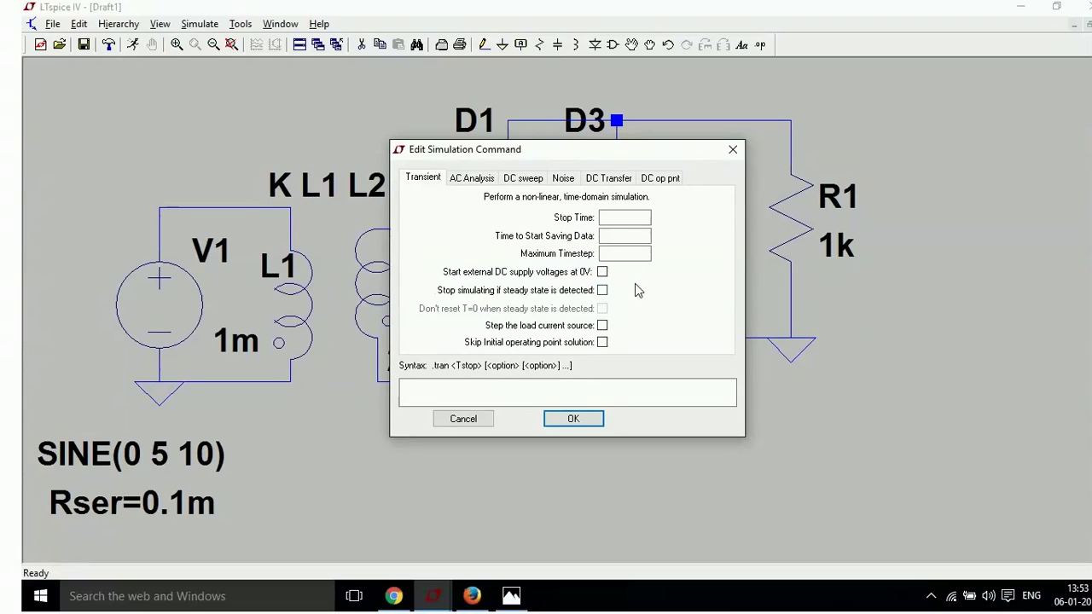
pyautogui.click(612, 218)
pyautogui.write('2')
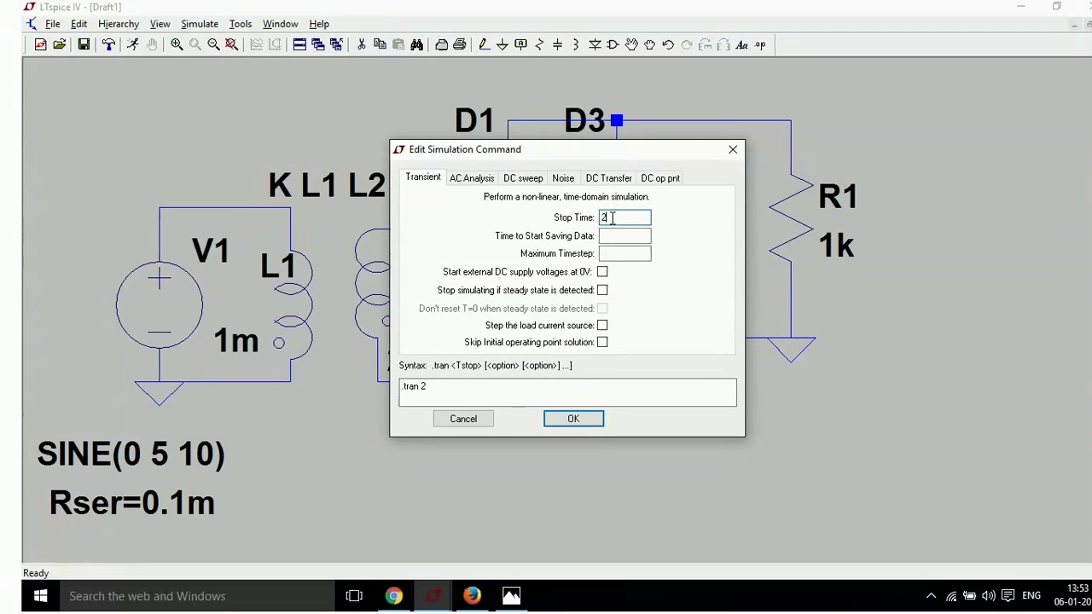
pyautogui.click(602, 271)
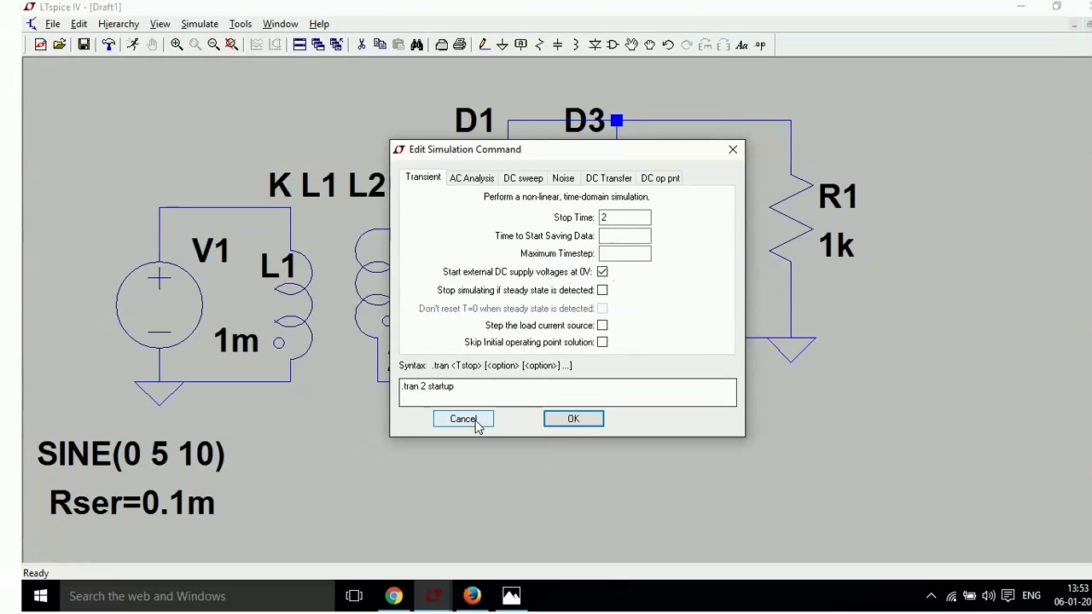
pyautogui.click(573, 420)
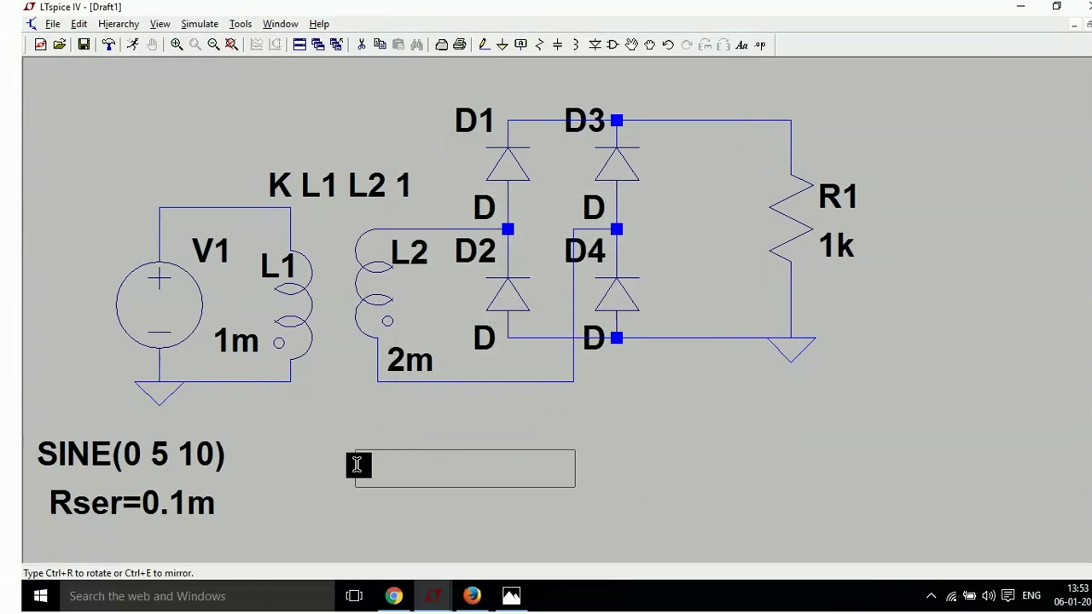
pyautogui.click(354, 453)
# Run the simulation and view the voltages at V1's positive node and R1's upper node together in an enlarged plot, closing it when done.
pyautogui.moveTo(1084, 600)
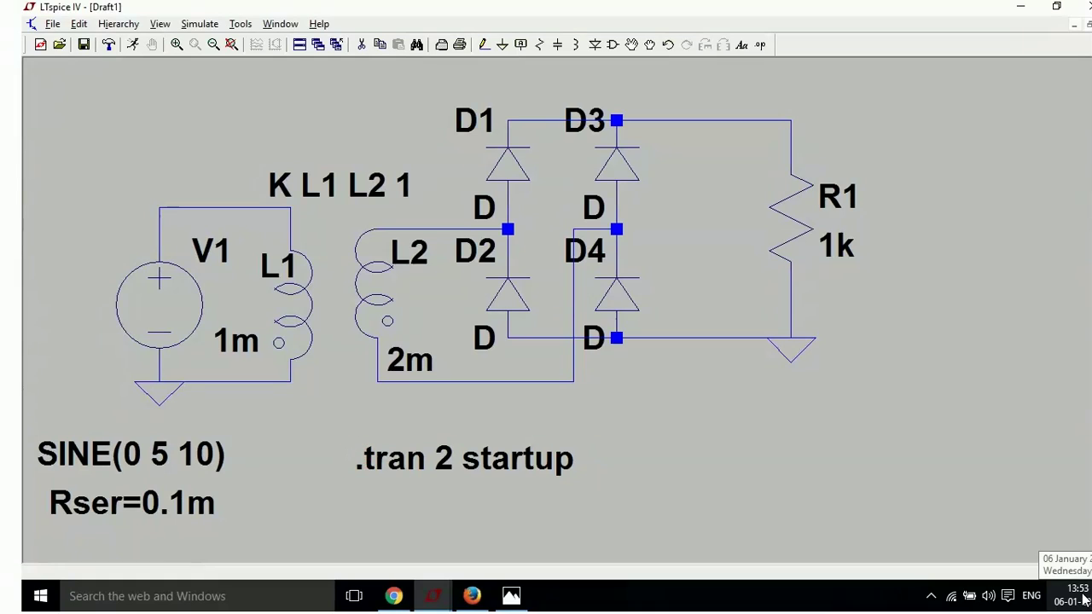
pyautogui.click(132, 44)
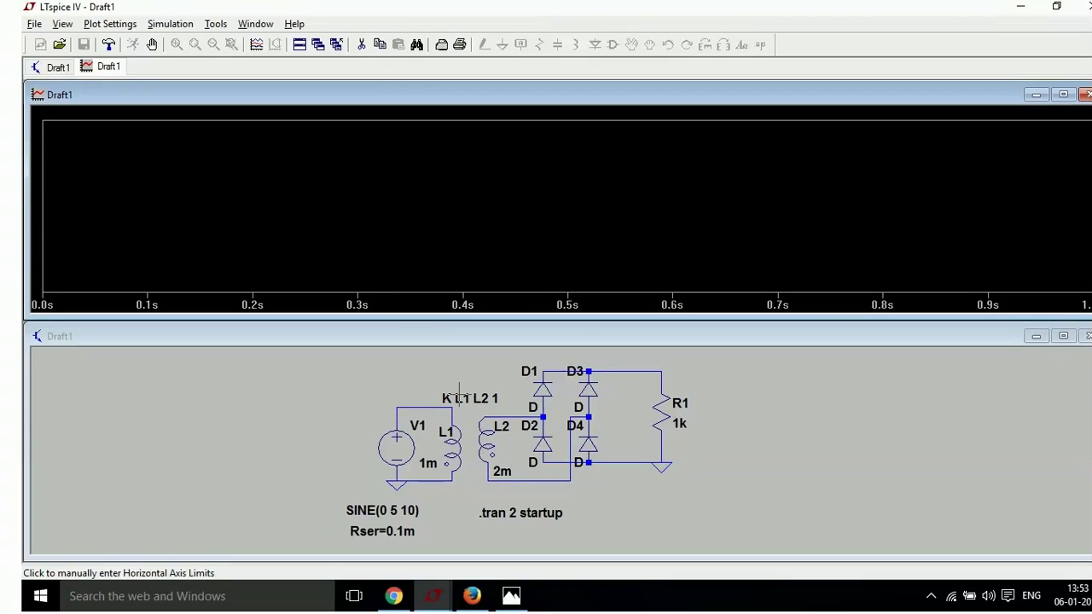
pyautogui.click(311, 386)
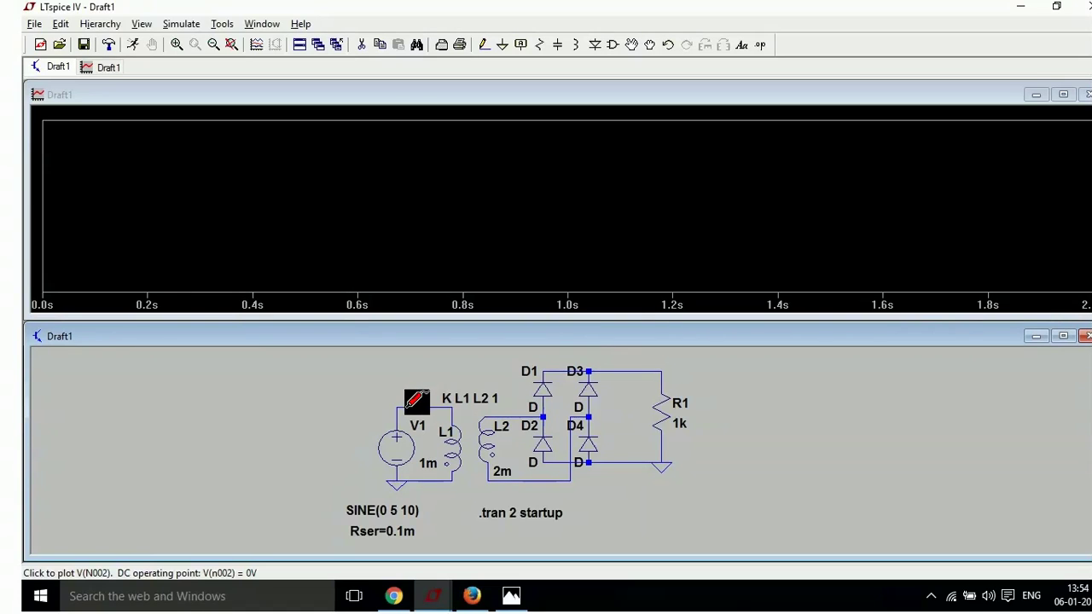
pyautogui.click(406, 411)
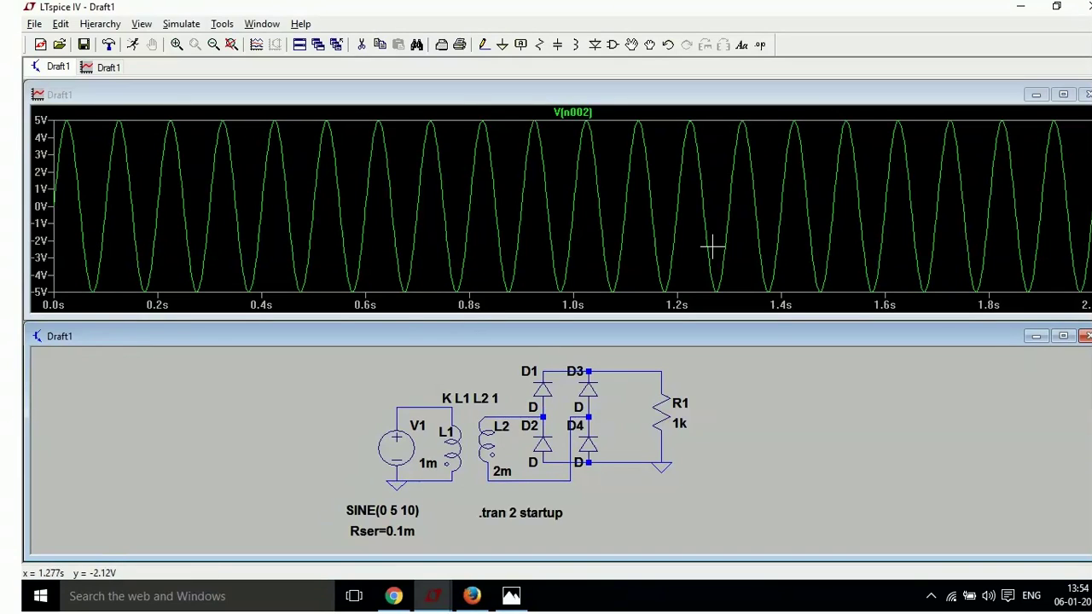
pyautogui.click(663, 371)
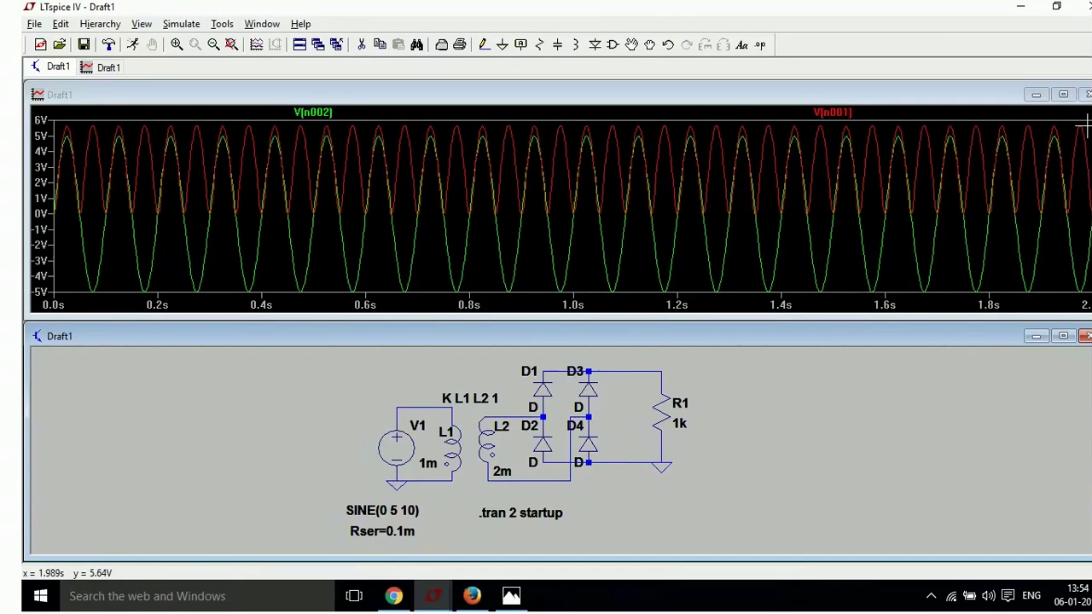
pyautogui.click(1064, 96)
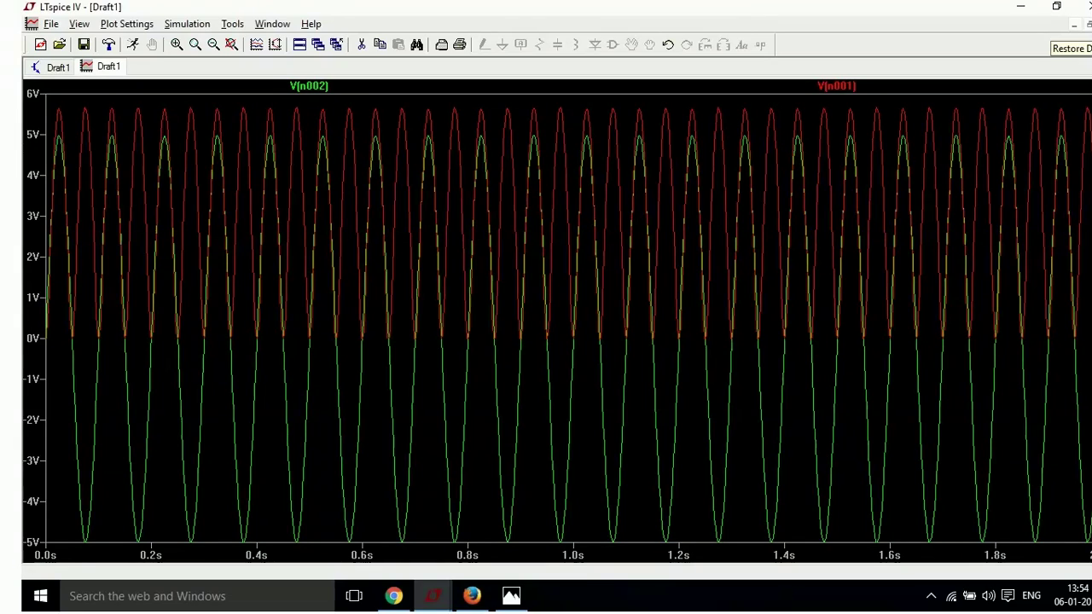
pyautogui.hotkey('ctrl', 'F4')
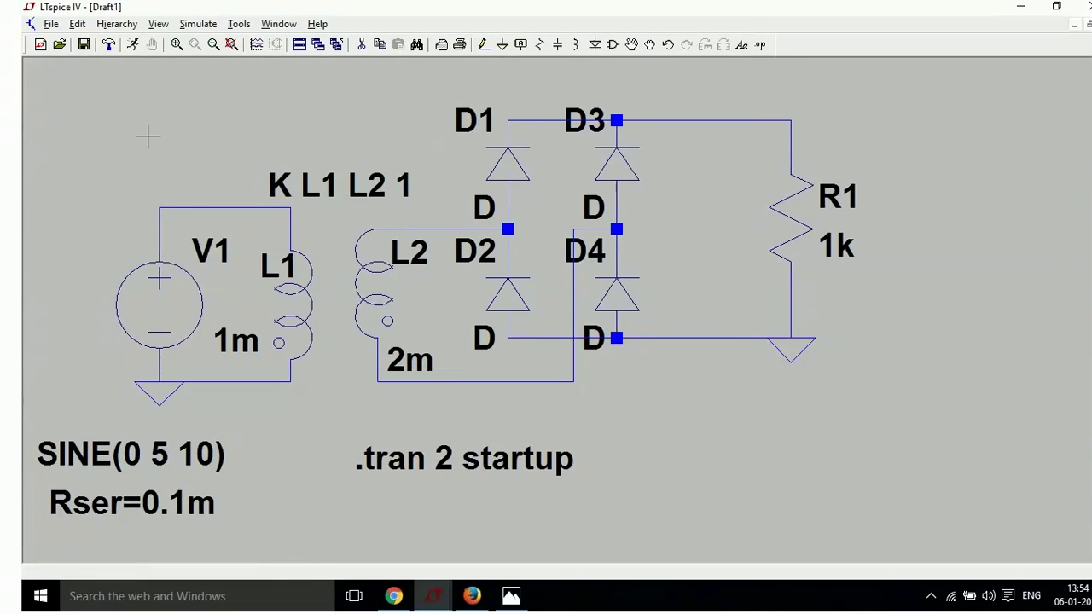
# Rerun the simulation and add a second plot pane to the waveform window.
pyautogui.click(132, 45)
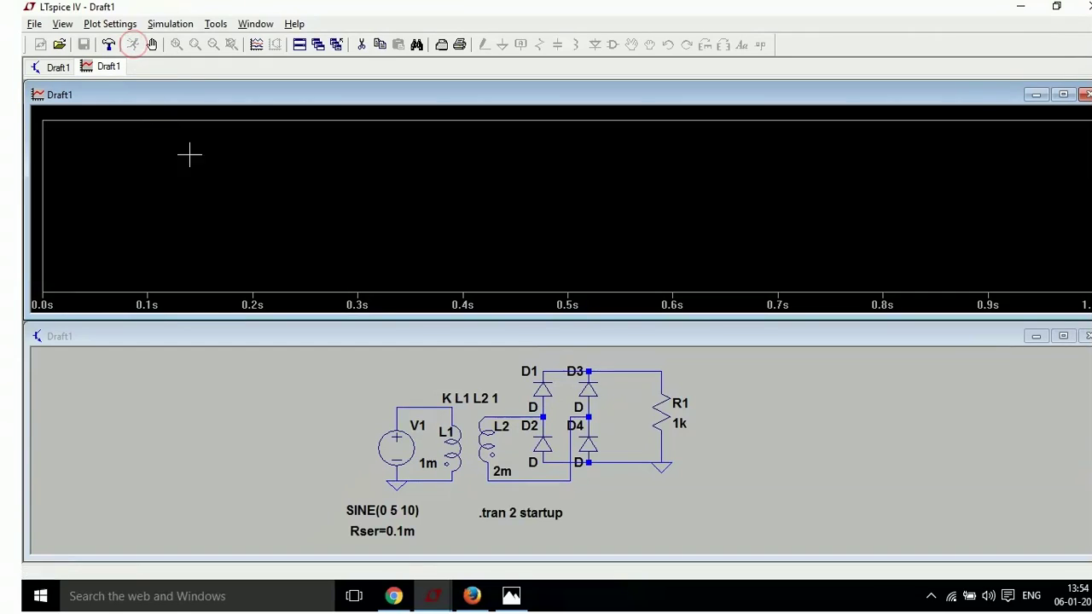
pyautogui.rightClick(346, 202)
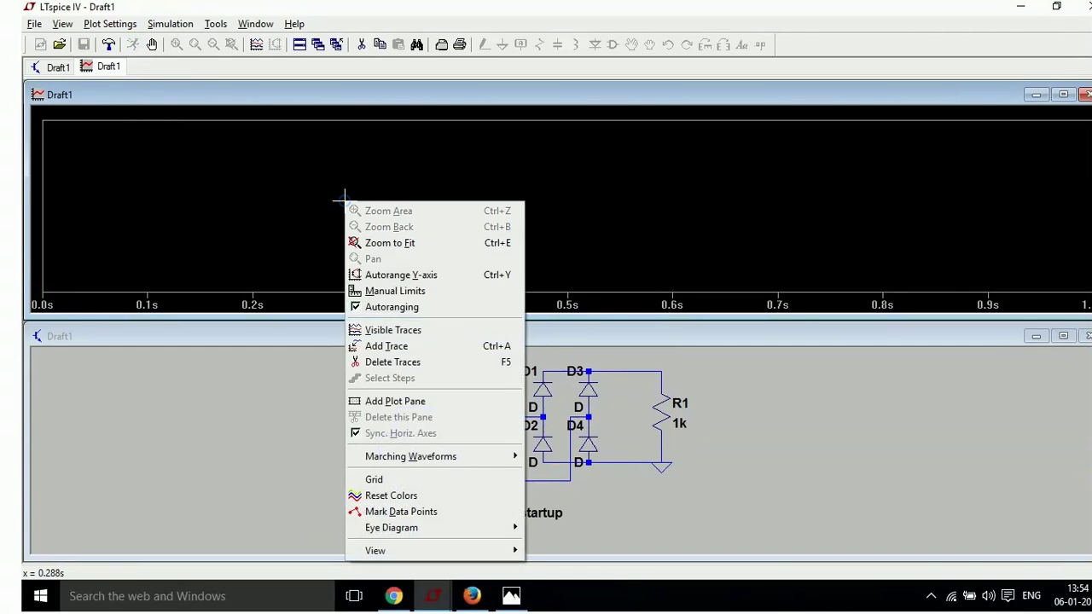
pyautogui.click(408, 401)
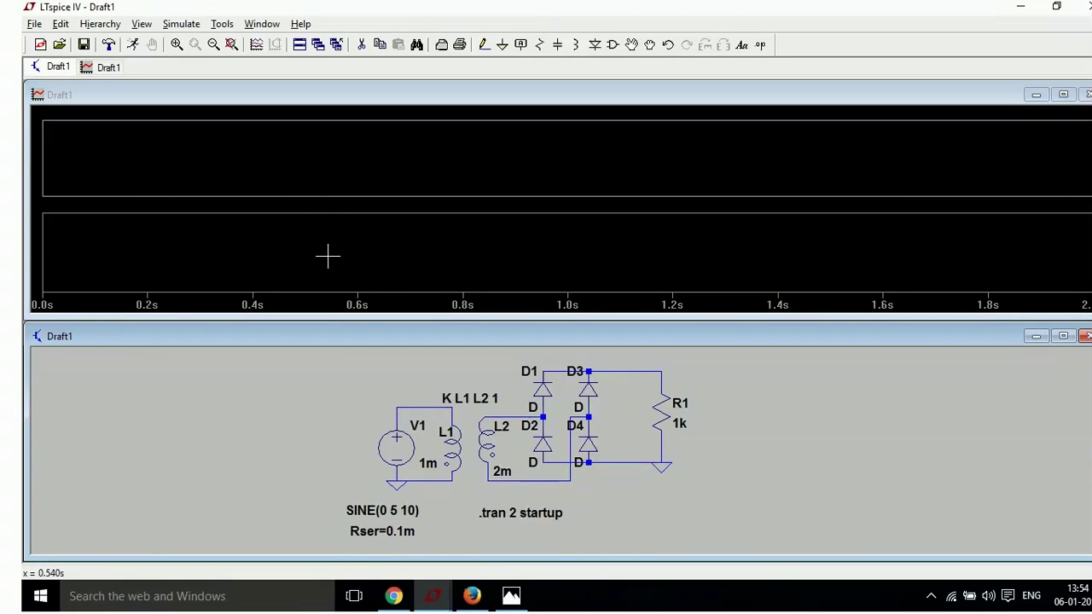
# Plot V1's source voltage in the lower pane and the voltage at R1's upper node in the upper pane, and close the waveform window.
pyautogui.click(320, 250)
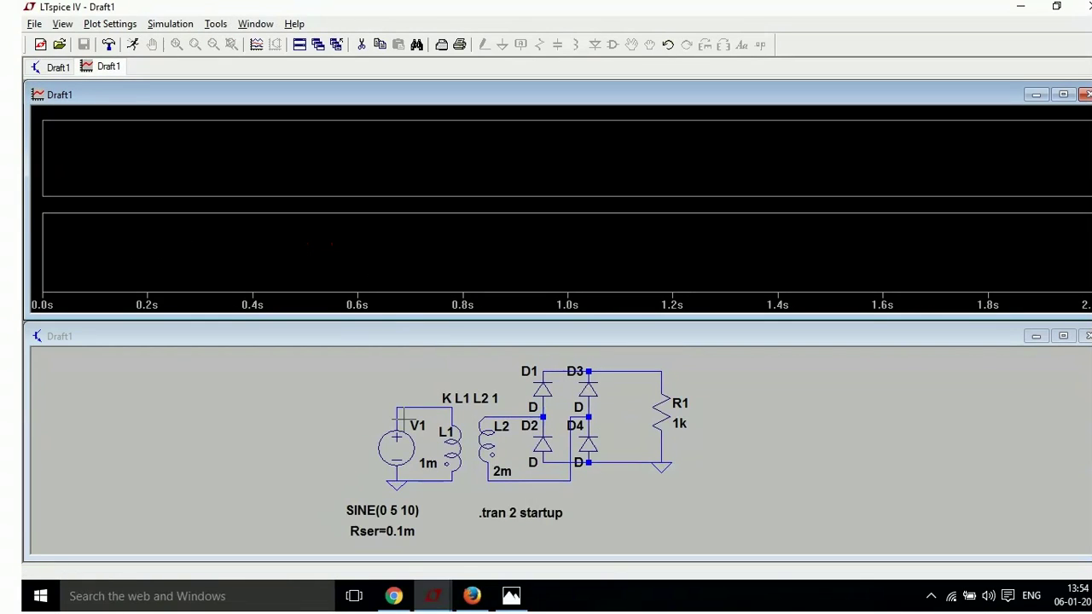
pyautogui.click(398, 409)
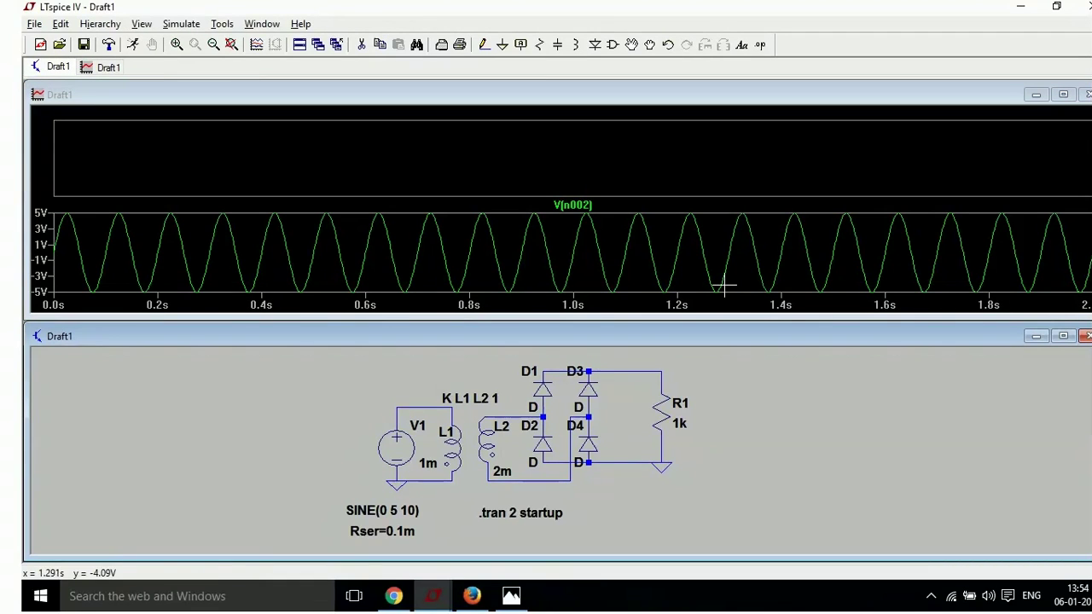
pyautogui.click(275, 160)
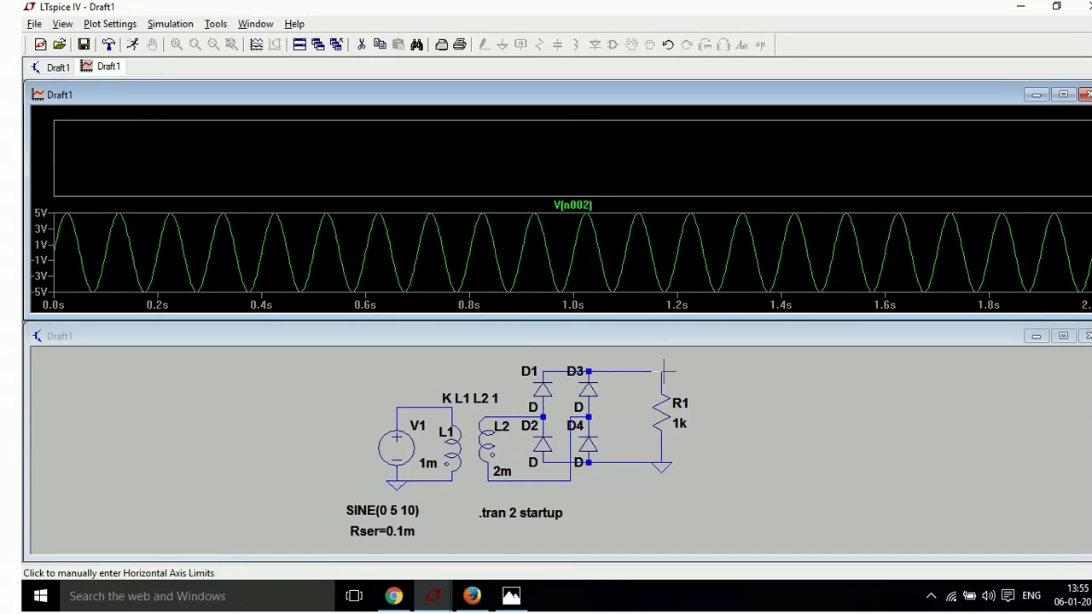
pyautogui.click(667, 371)
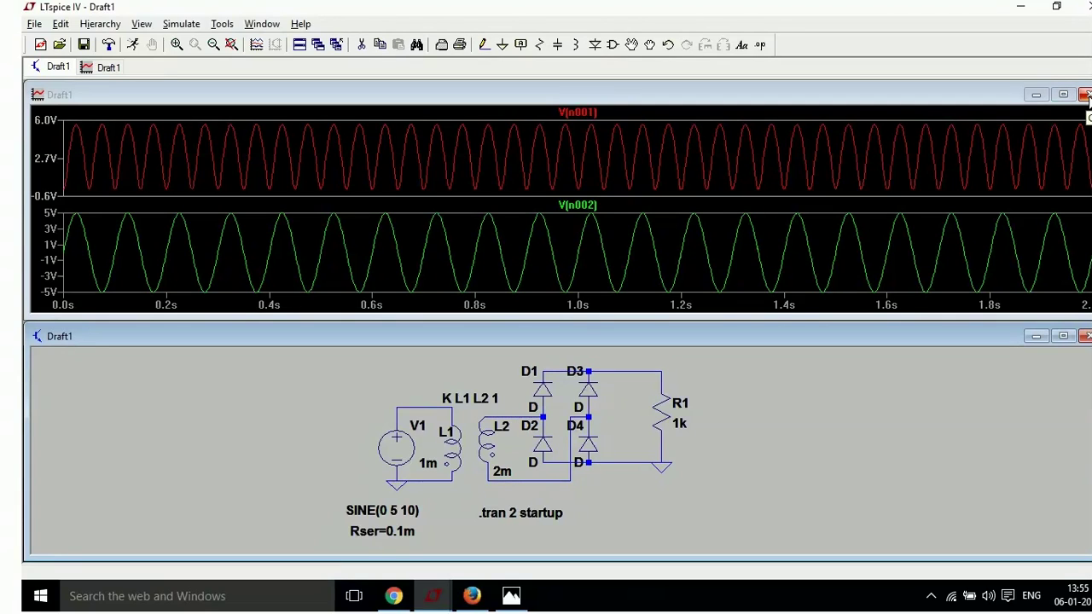
pyautogui.click(1086, 95)
pyautogui.click(1065, 313)
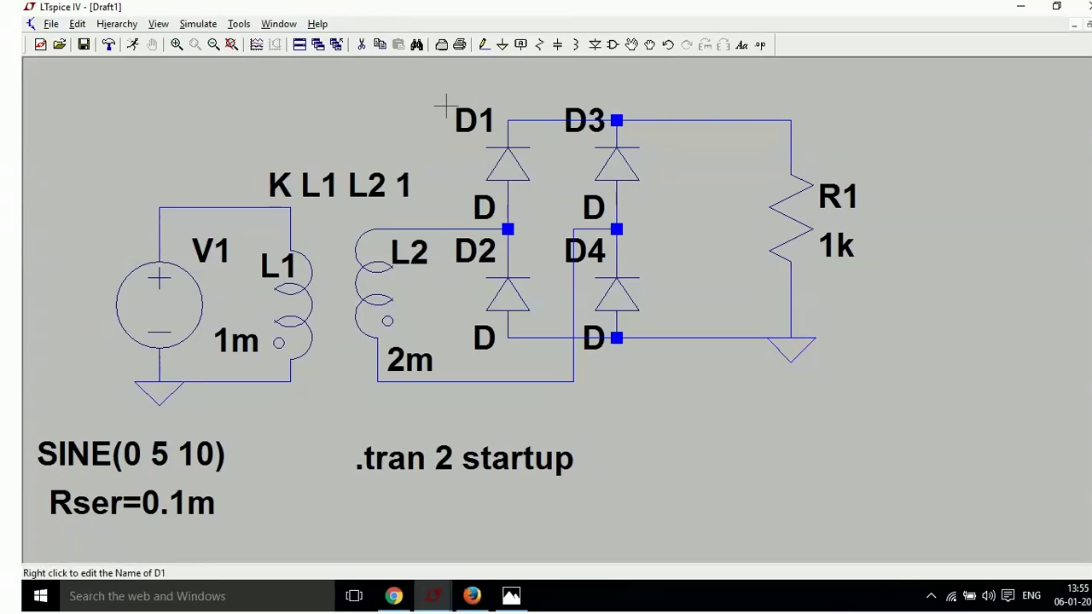
# Place a capacitor on the output wire between D3 and R1.
pyautogui.click(558, 44)
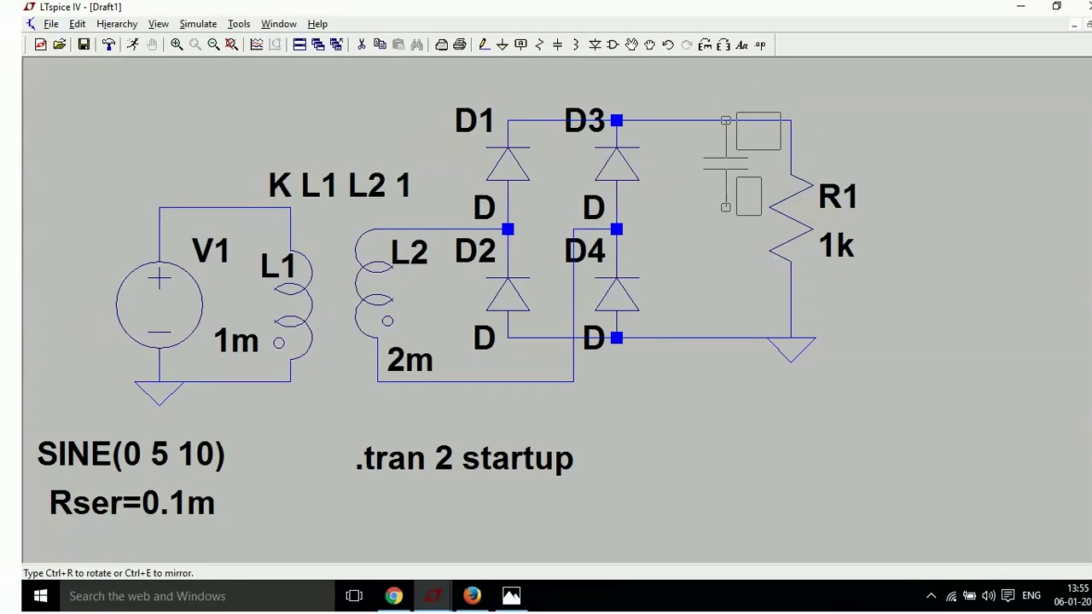